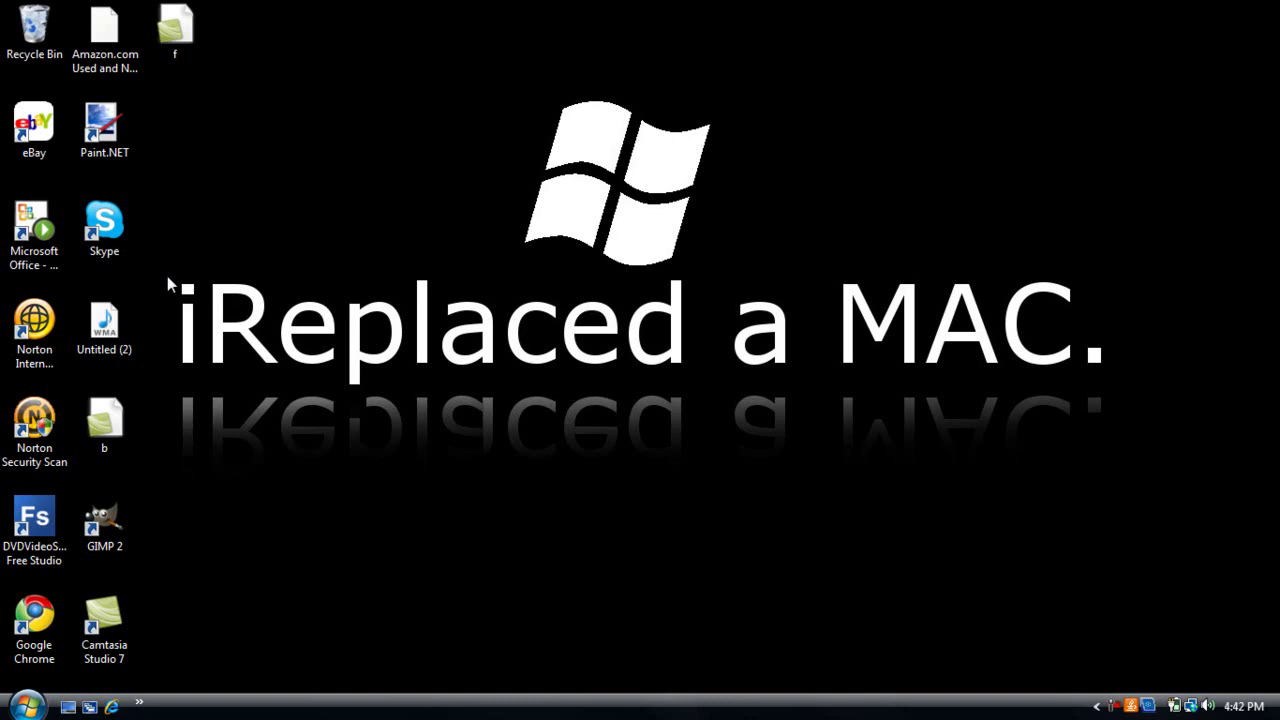
Step: Drag across the Windows desktop near the program shortcuts
left_click_drag(167, 276, 927, 277)
Step: Launch Google Chrome and enter 'aviary' in the address bar
double_click(45, 622)
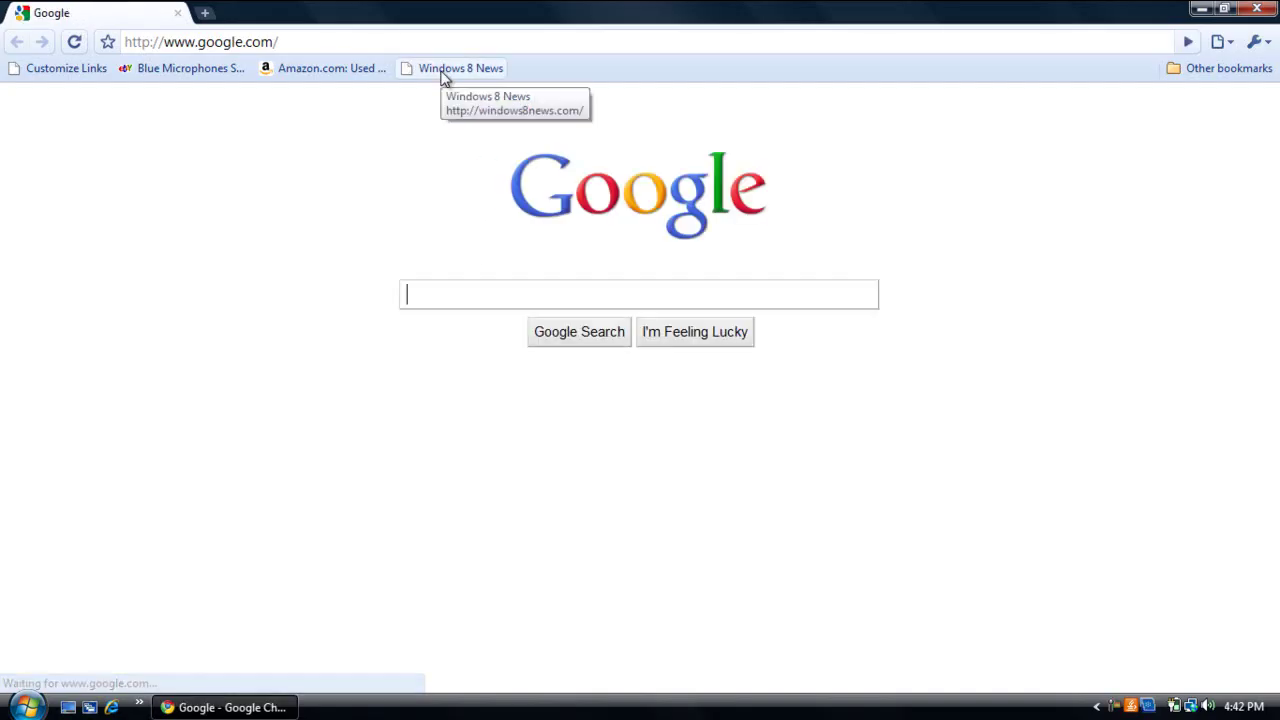
left_click(285, 36)
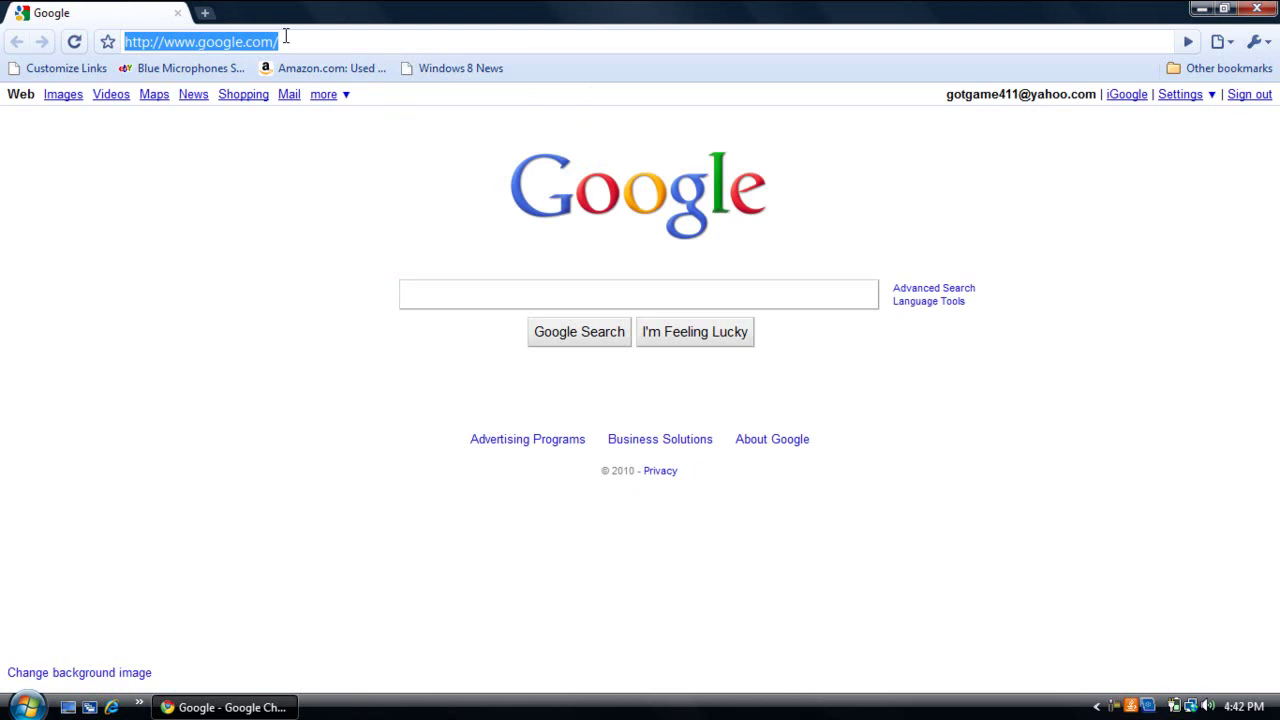
type("avi")
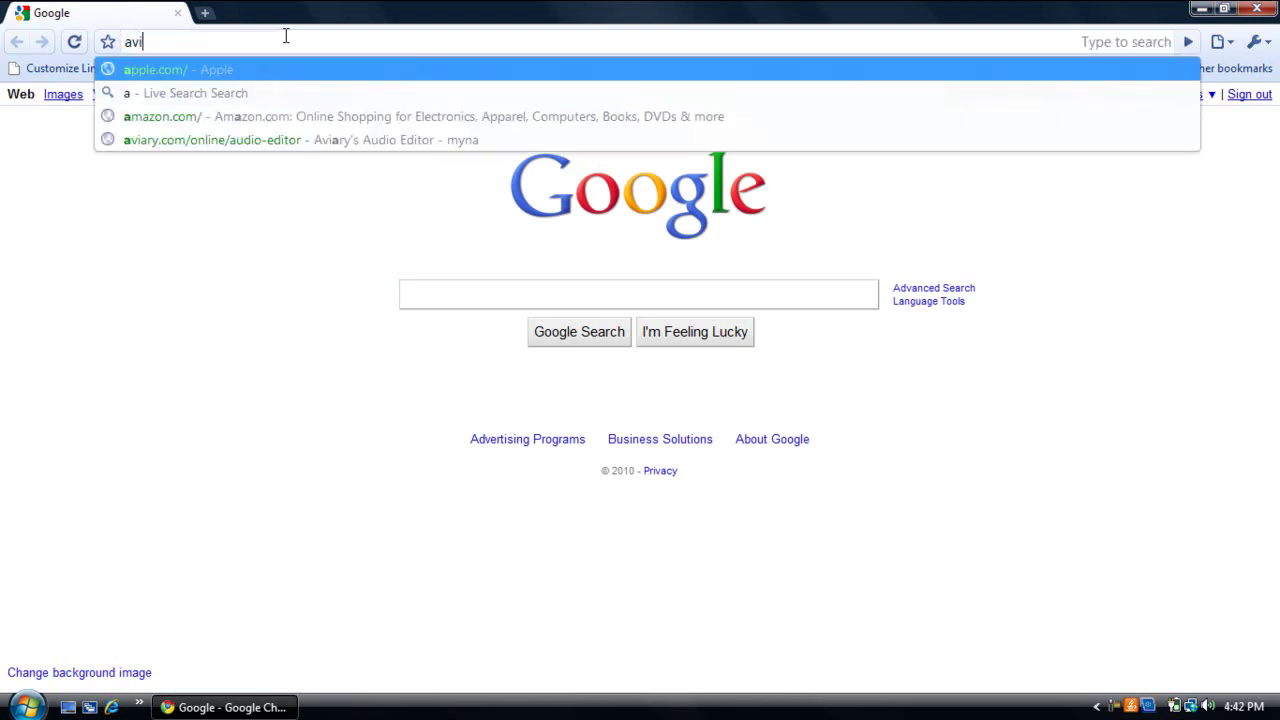
type("ary")
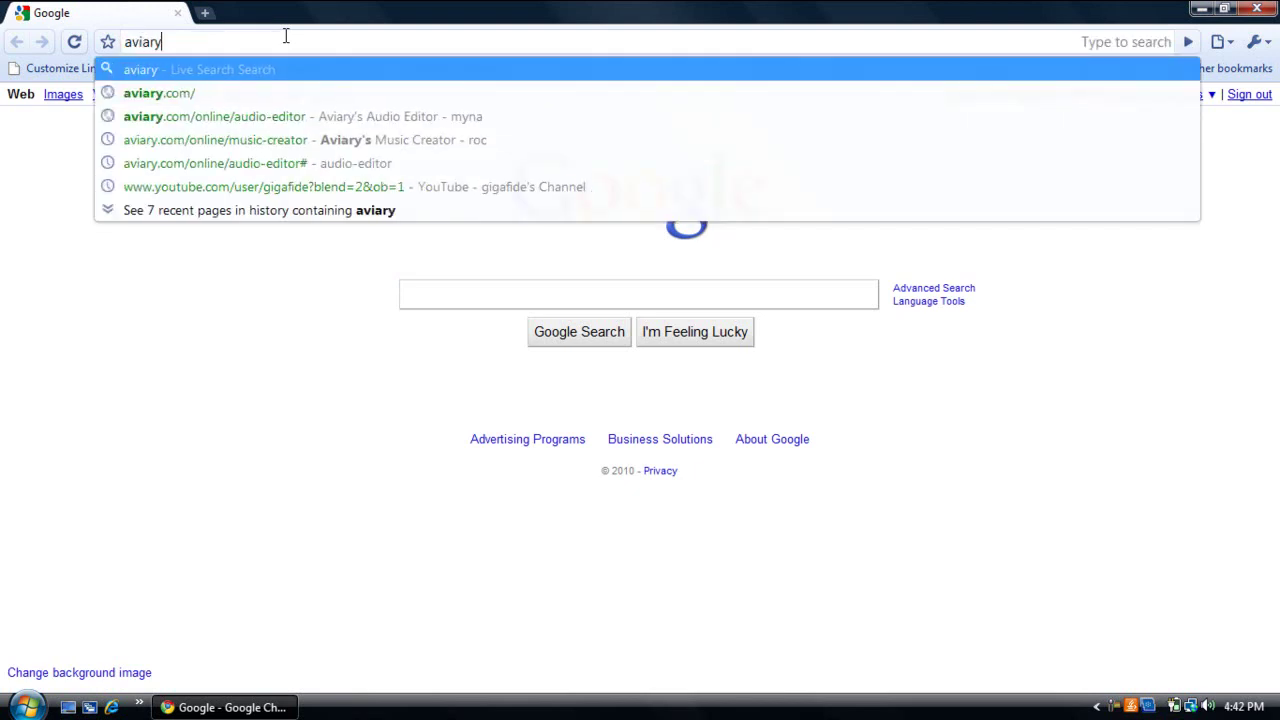
Step: Go to aviary.com/online/audio-editor from the address suggestions
left_click(190, 118)
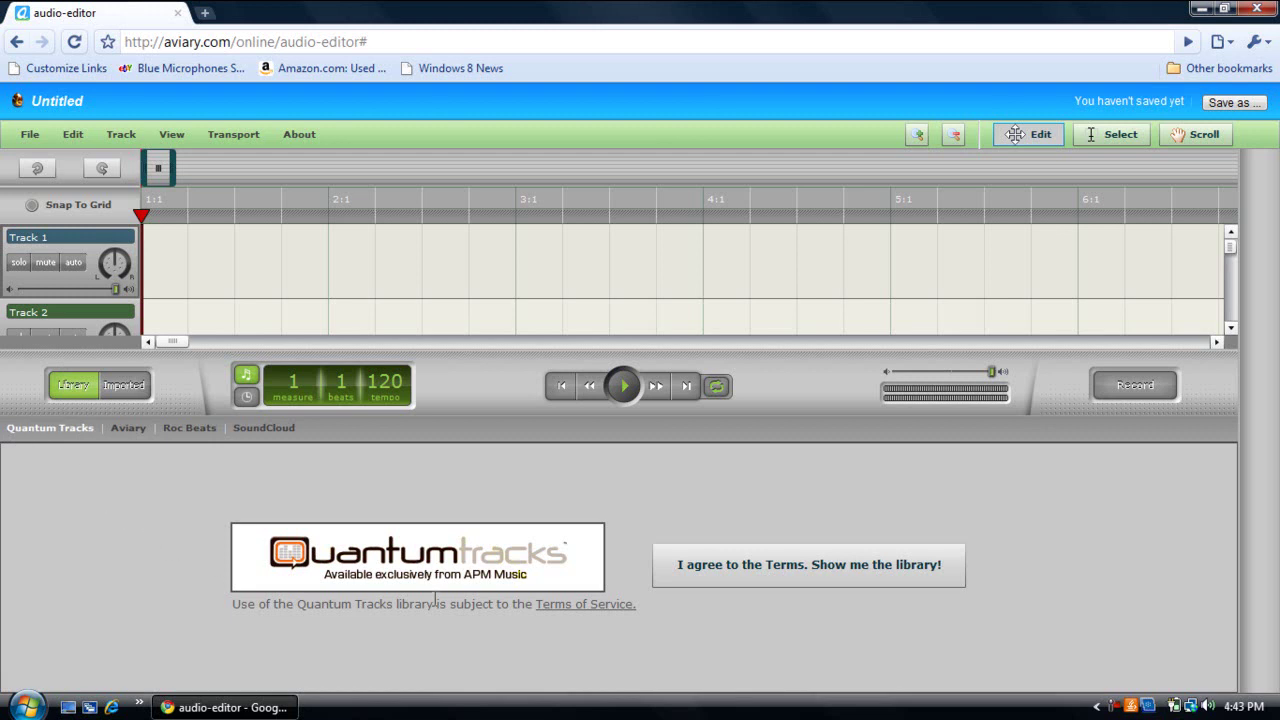
Step: Accept the Quantum Tracks terms and switch the library to browse by Keywords
left_click(737, 578)
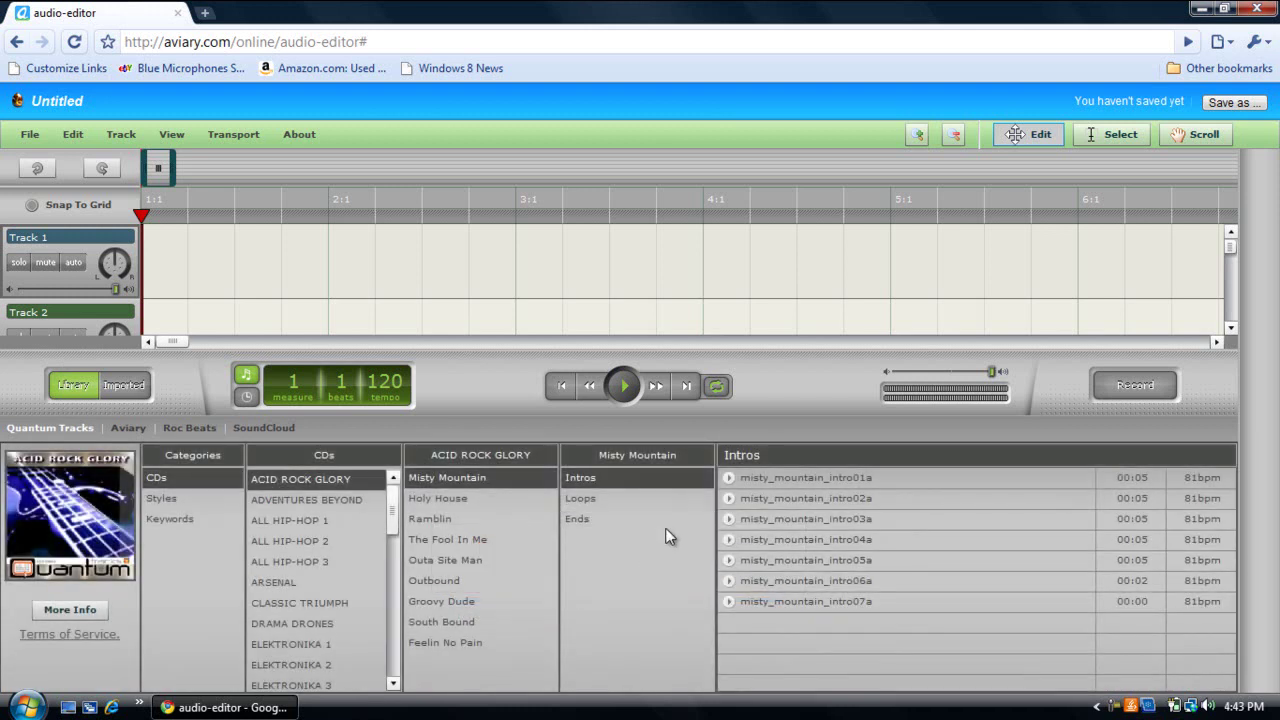
left_click(179, 496)
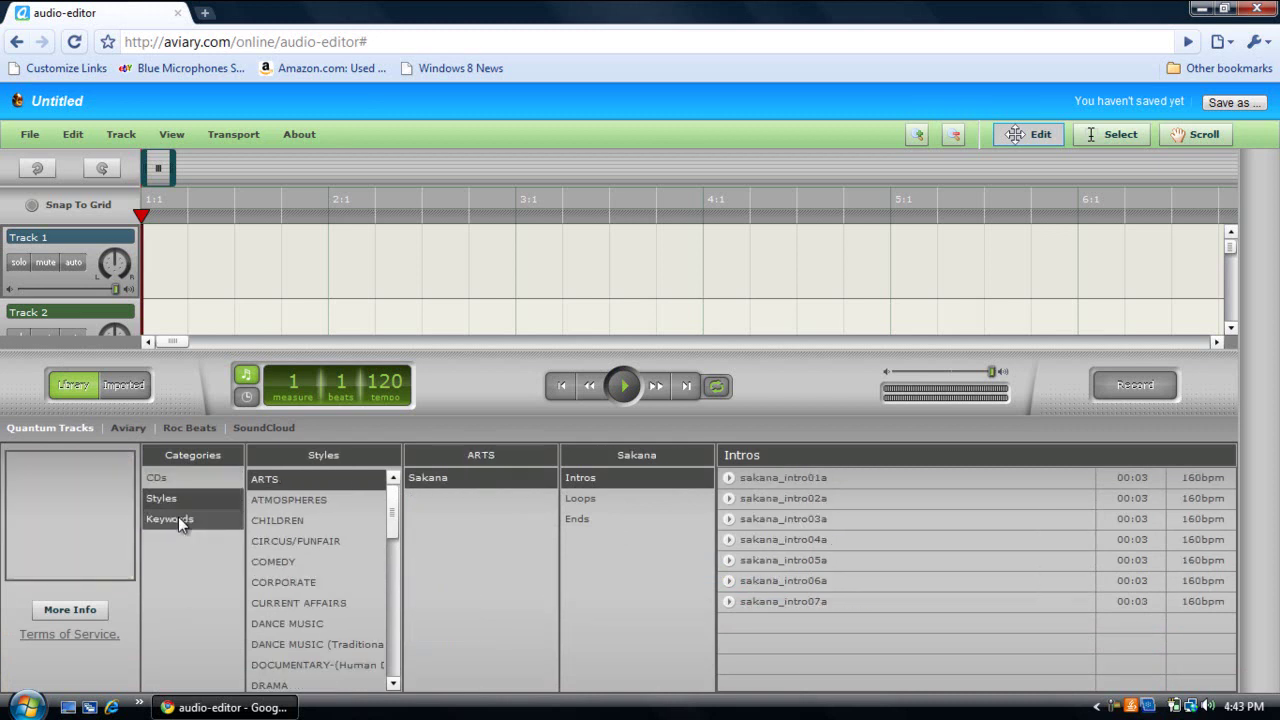
left_click(178, 516)
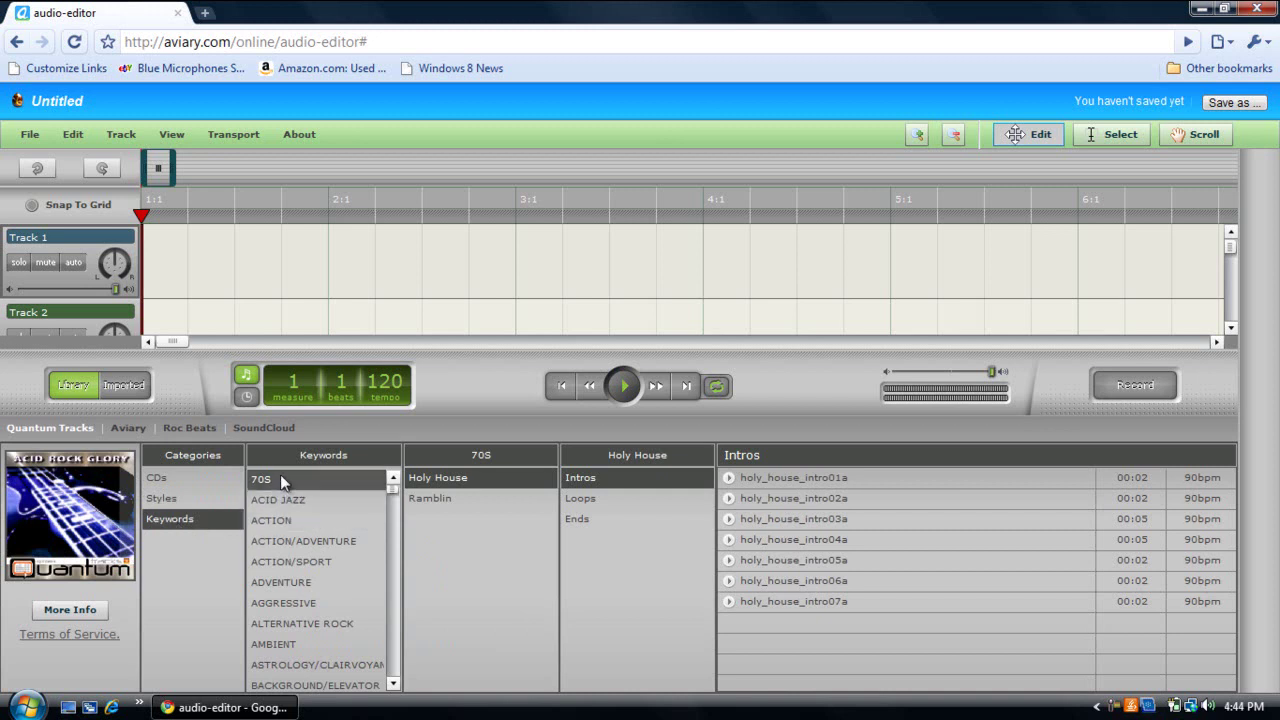
Step: Choose ACTION, open Outbound's intros and preview outbound_intro03a, 02a and 04a
left_click(300, 522)
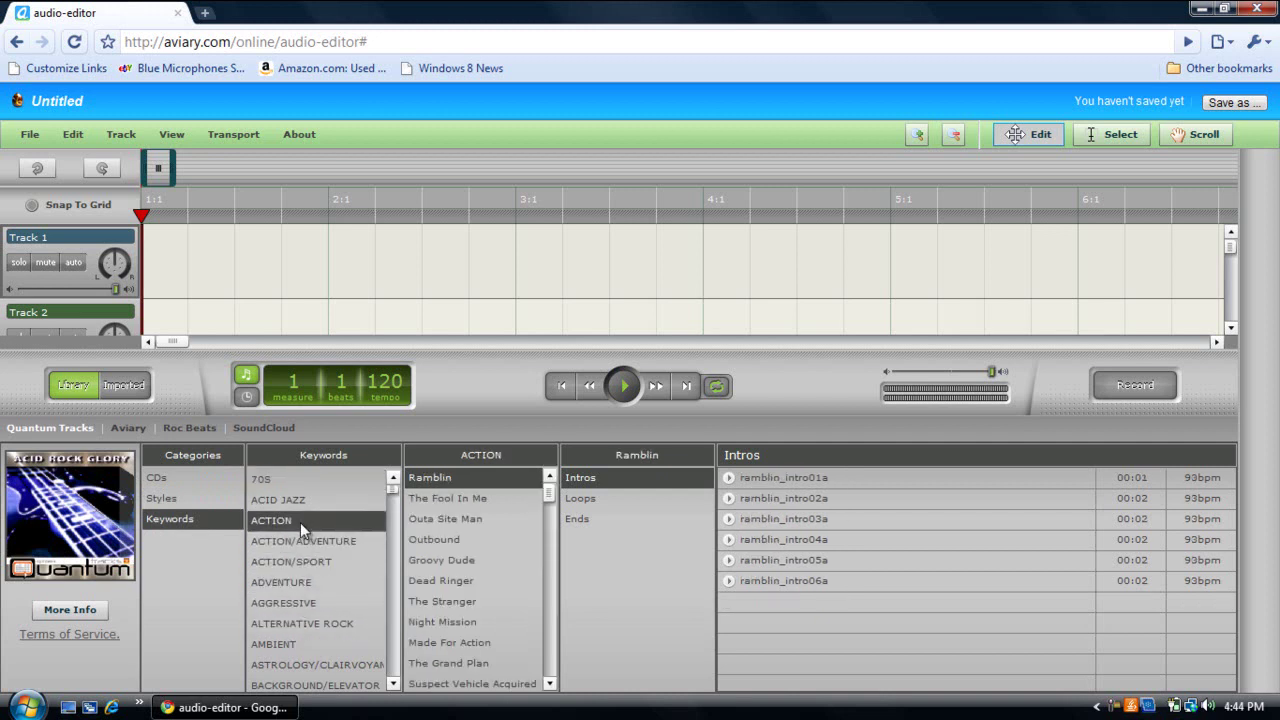
left_click(432, 541)
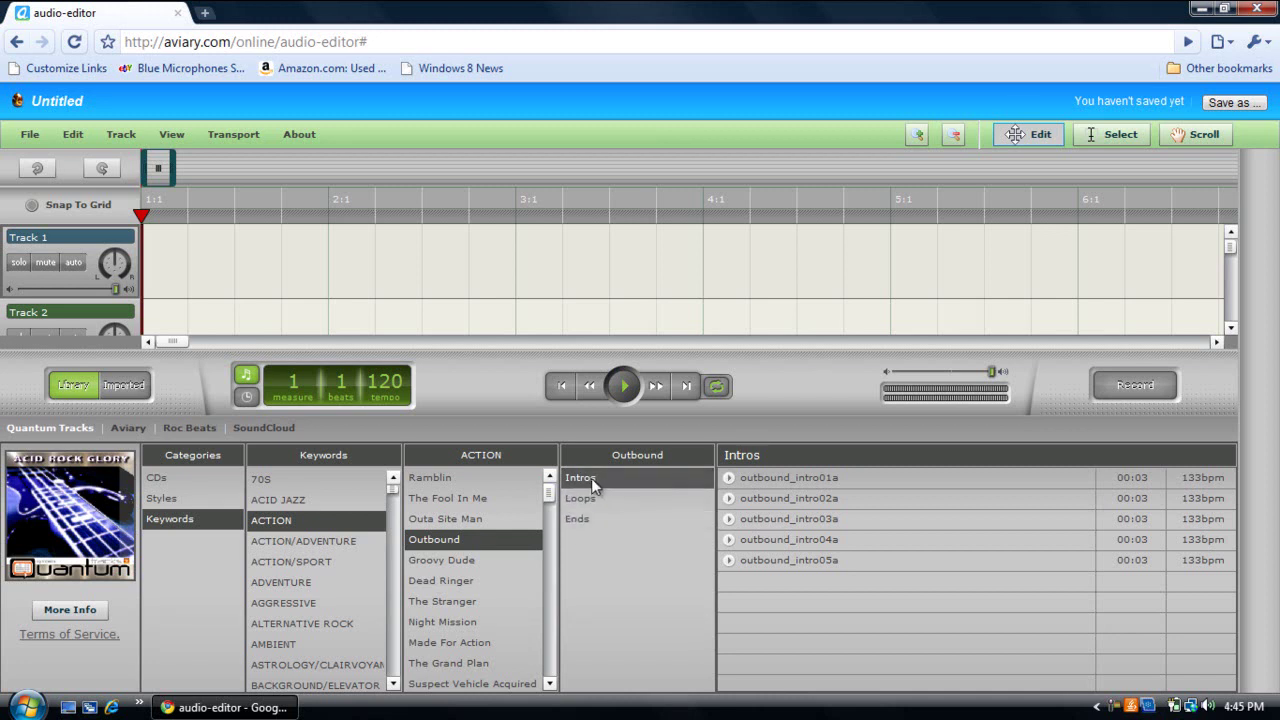
left_click(730, 520)
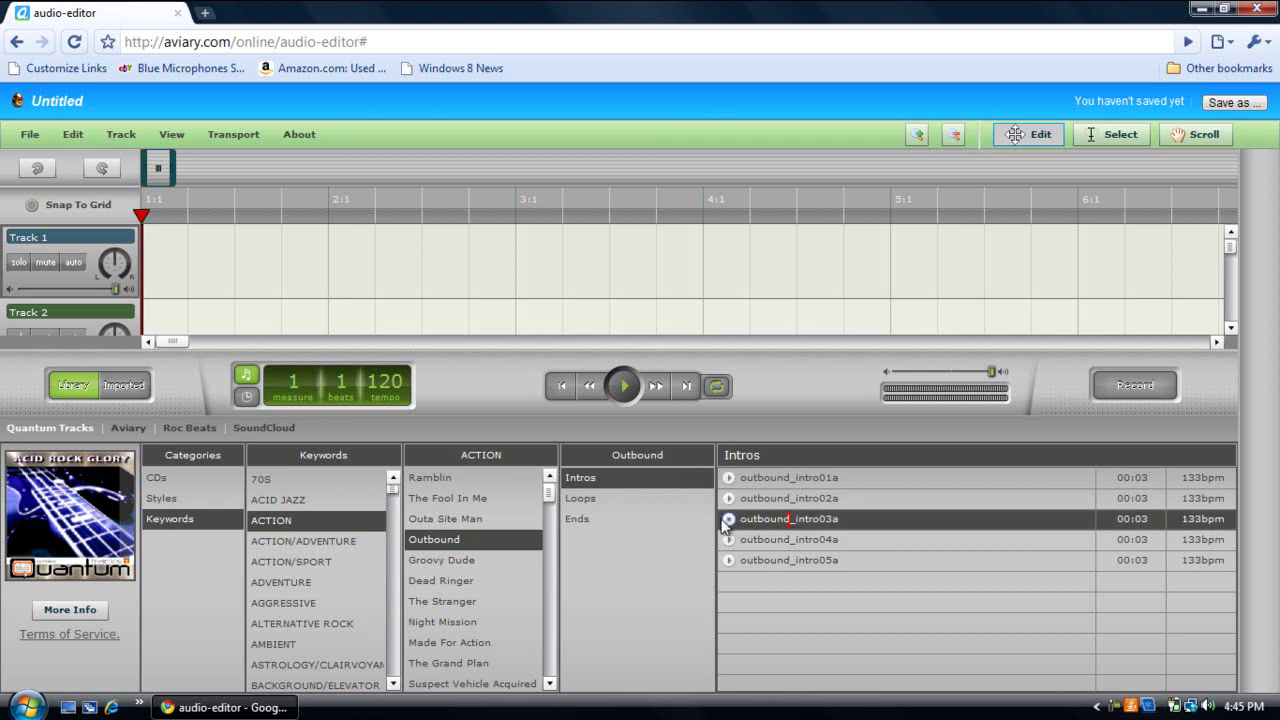
left_click(728, 498)
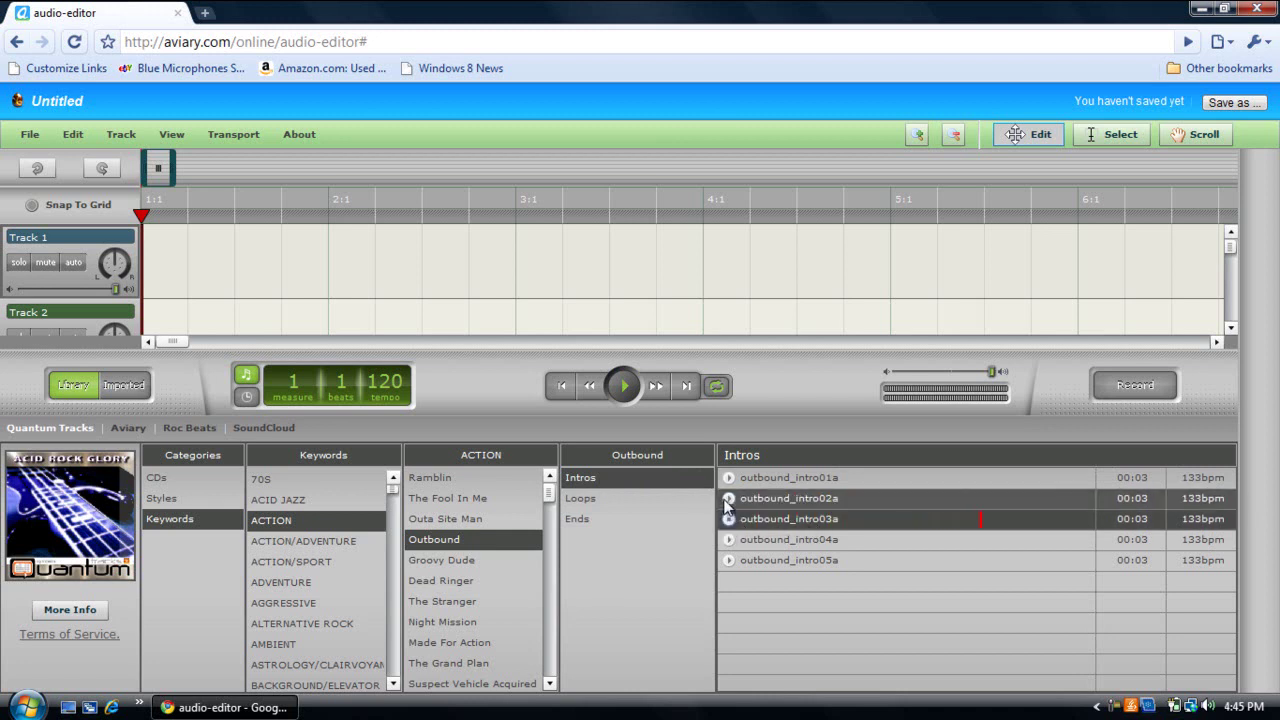
left_click(729, 540)
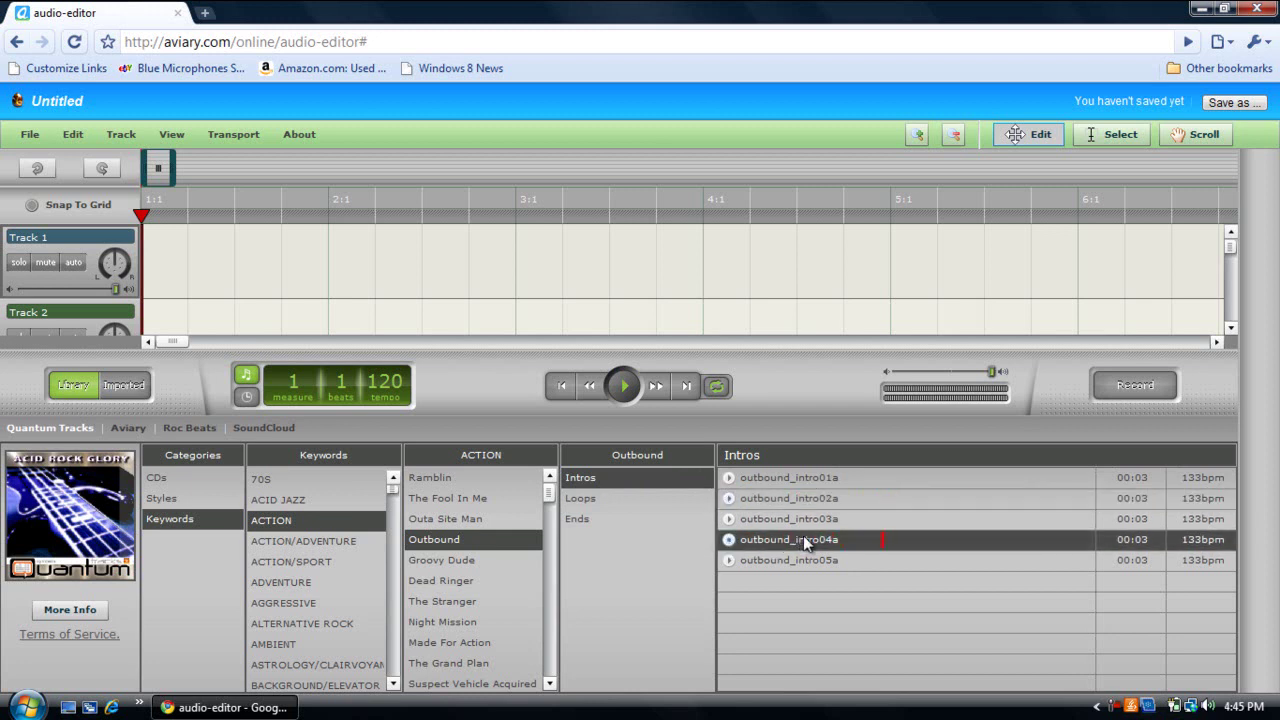
Step: Drop outbound_intro04a onto Track 1 at position 1:1
left_click_drag(805, 535, 329, 234)
left_click_drag(165, 267, 153, 244)
right_click(327, 263)
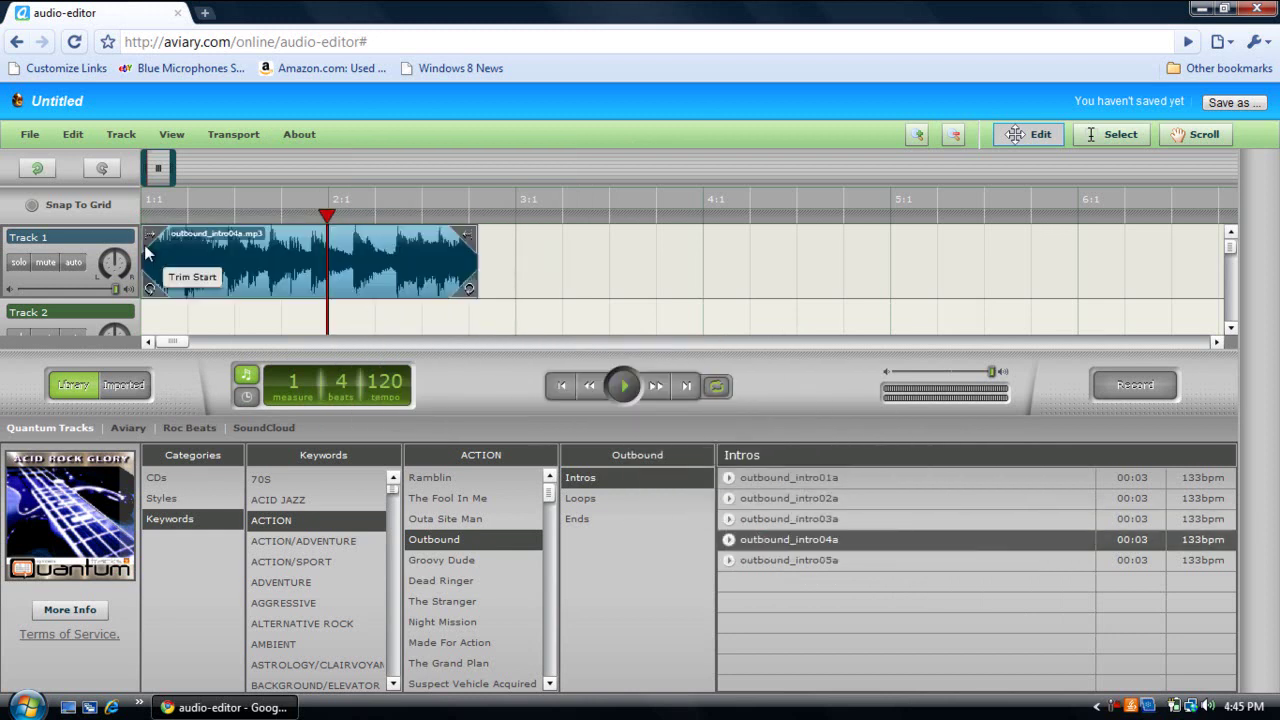
mouse_move(165, 262)
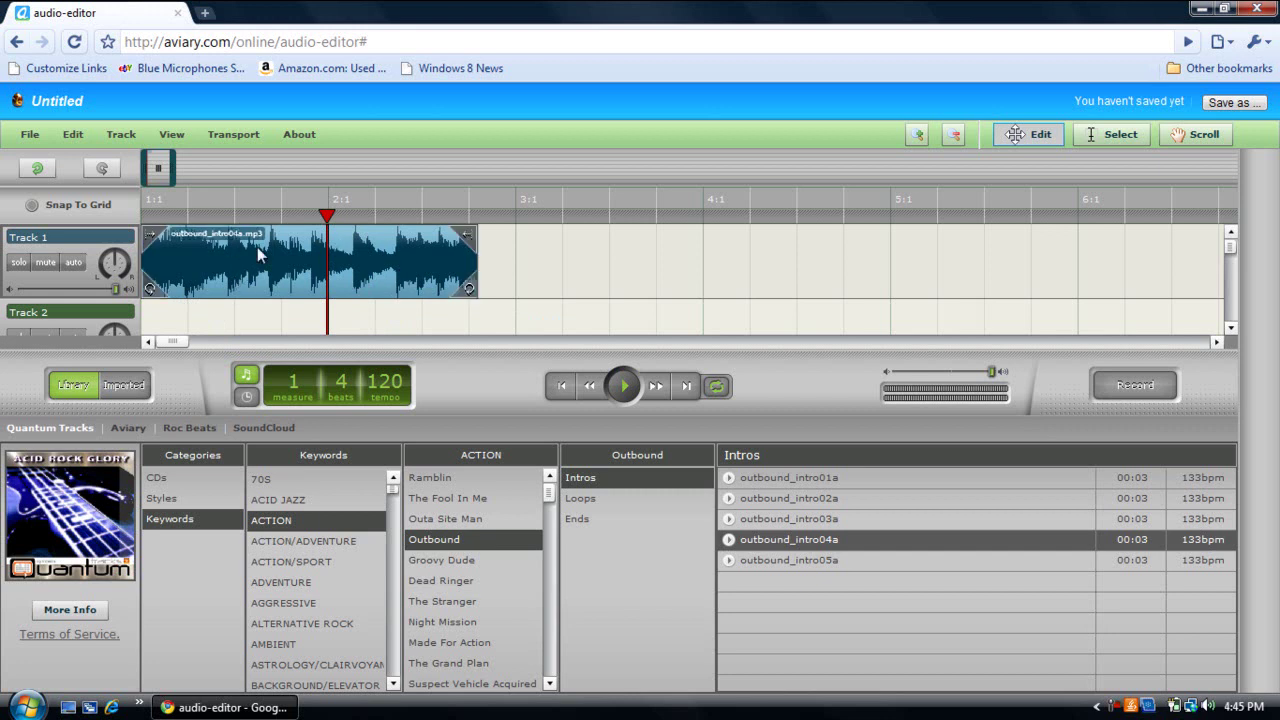
Step: Trim the intro clip's beginning and extend it with a looped section to about 2:3
left_click_drag(178, 234, 139, 205)
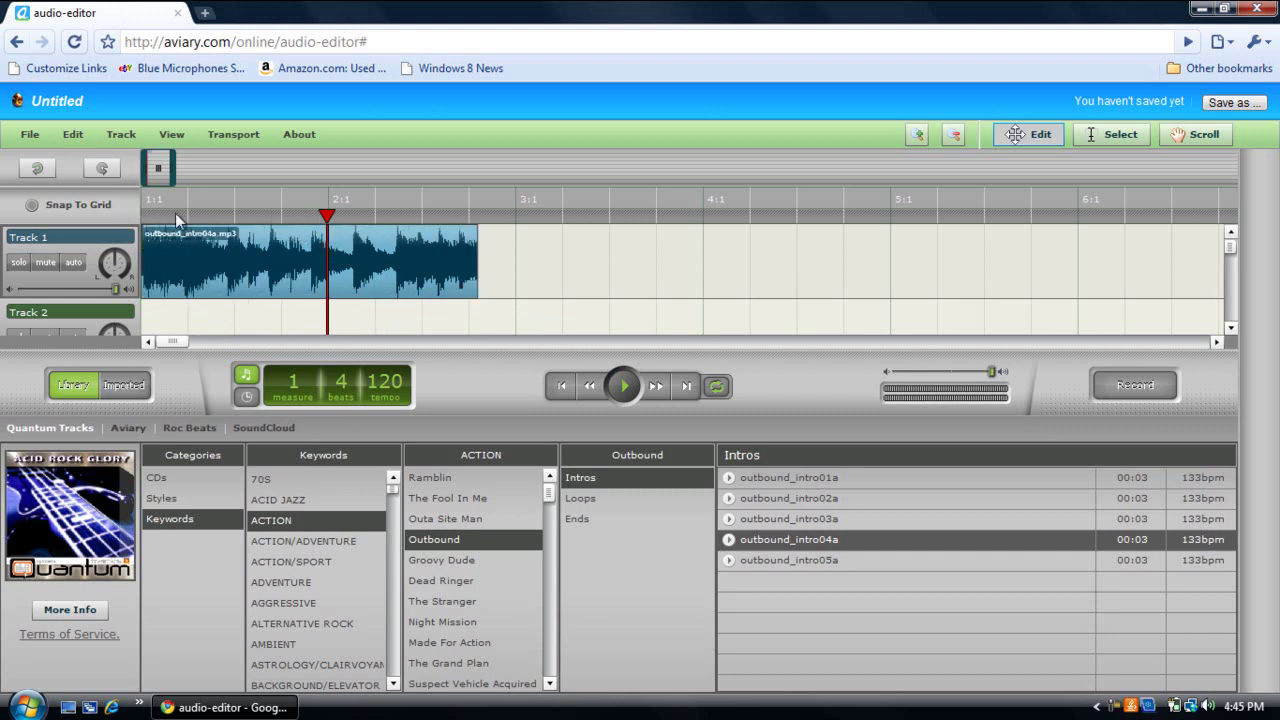
mouse_move(451, 233)
left_mouse_down()
mouse_move(352, 236)
mouse_move(542, 247)
mouse_move(470, 243)
left_mouse_up()
mouse_move(163, 287)
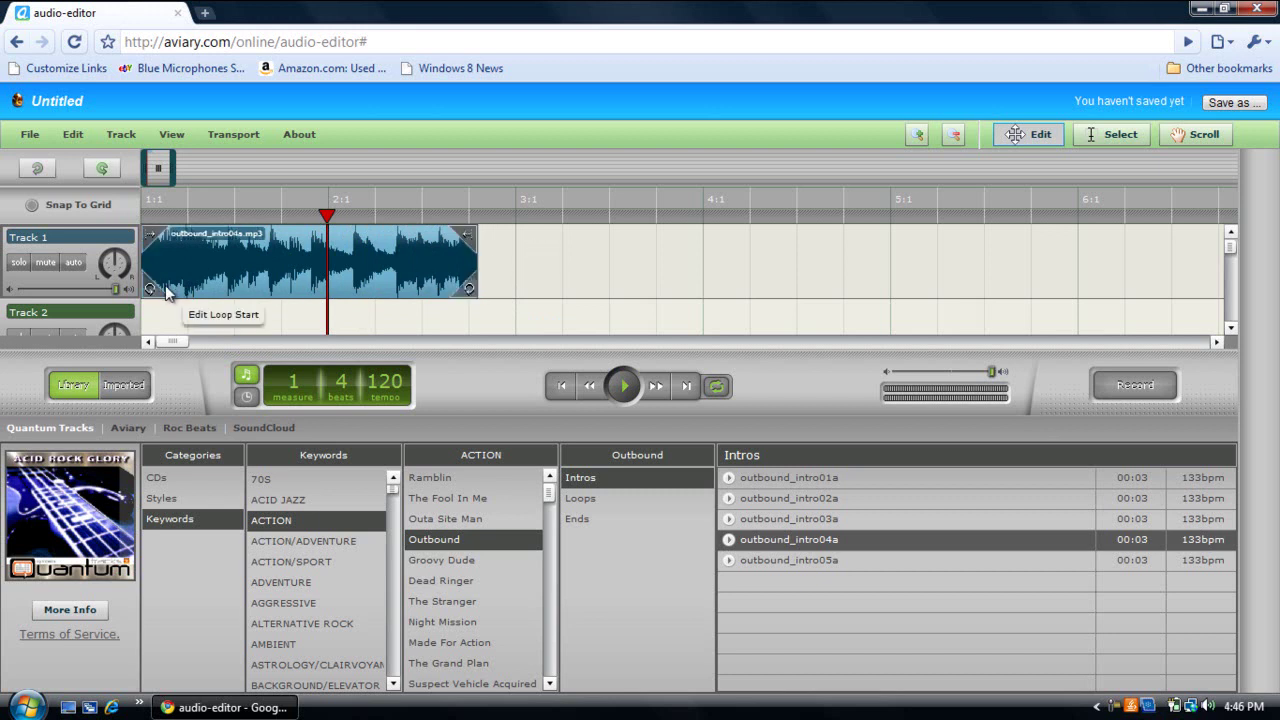
left_click(469, 293)
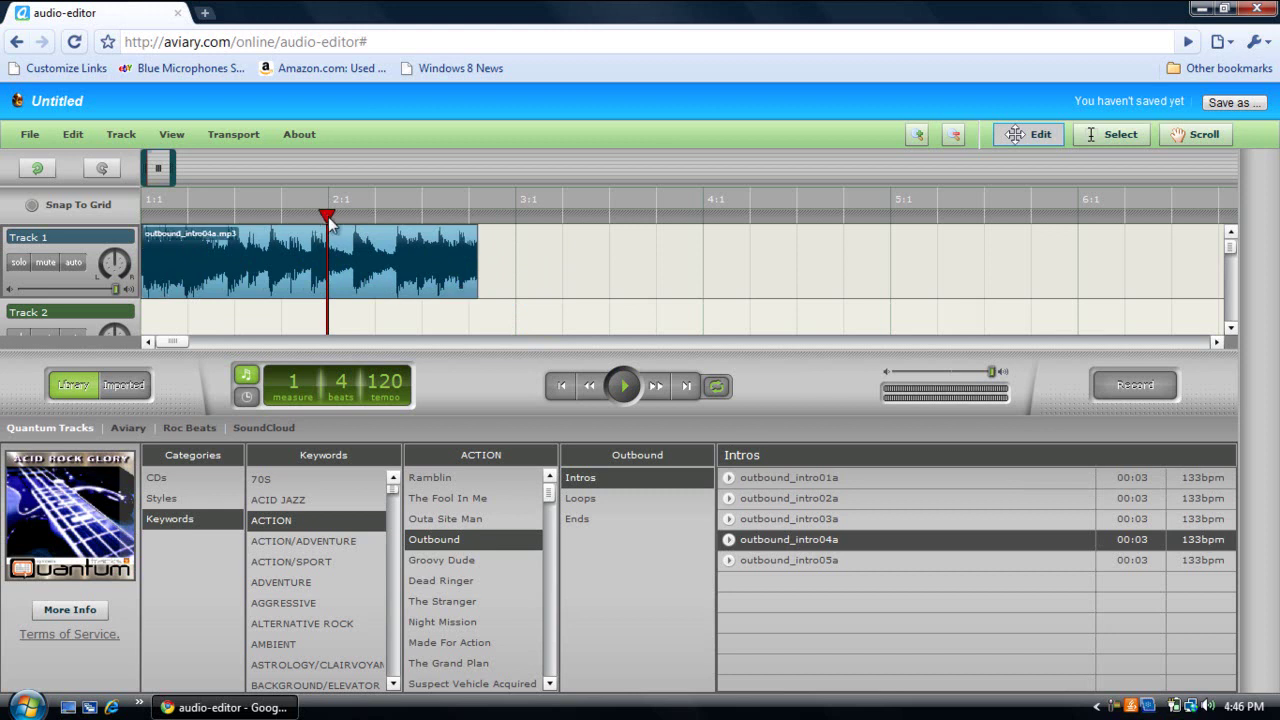
Step: Play back the Track 1 intro clip, then stop and rewind the playhead to 1:1
left_click_drag(327, 217, 365, 212)
left_click(231, 215)
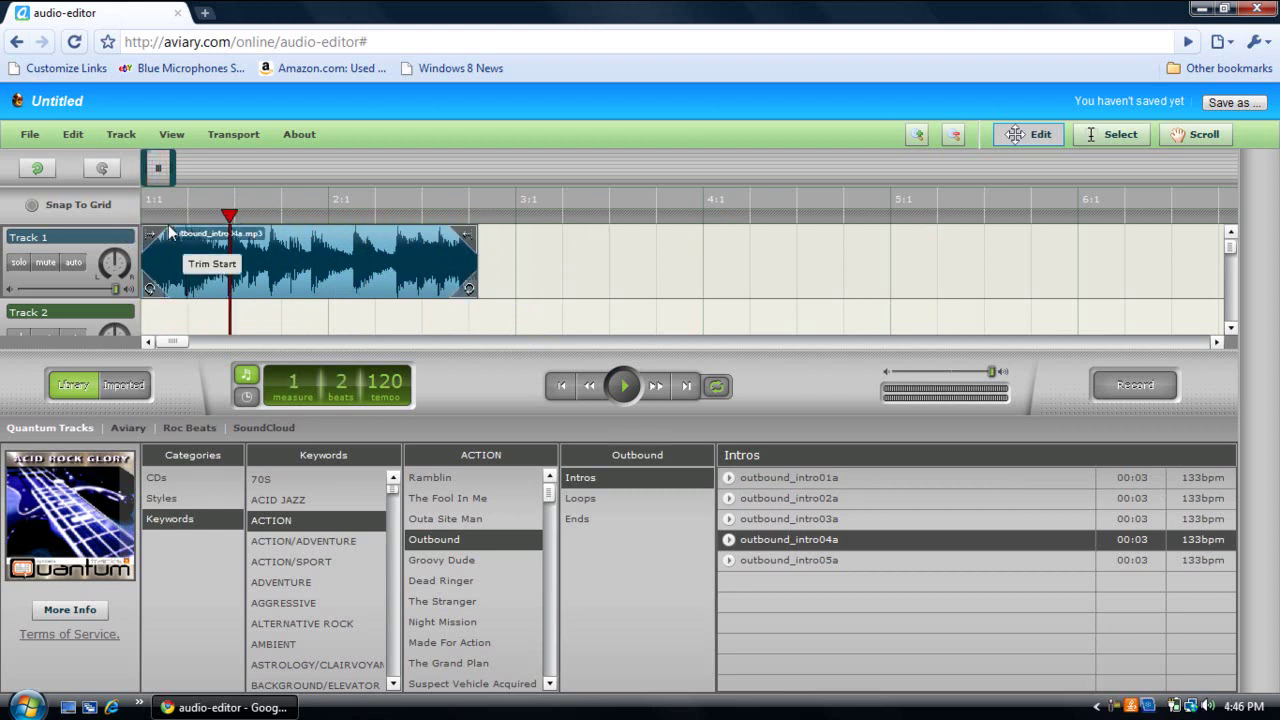
left_click(562, 394)
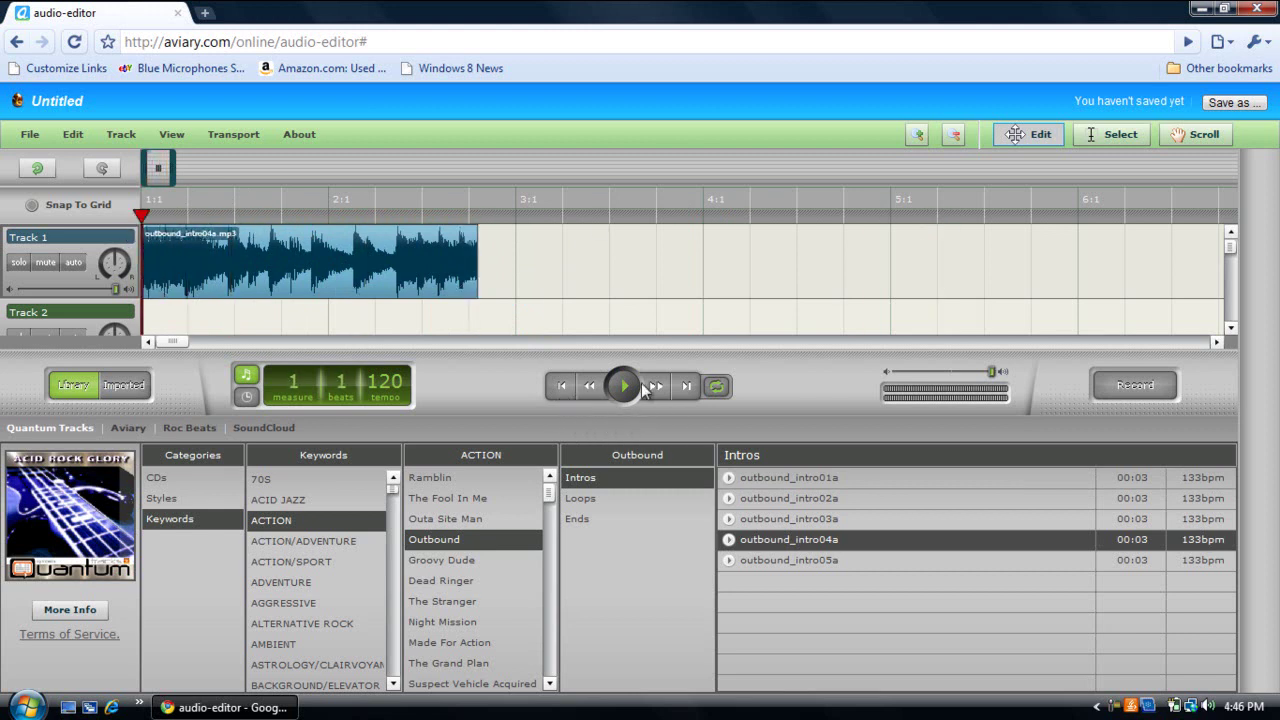
left_click(655, 386)
left_click(562, 389)
left_click(655, 387)
left_click(657, 390)
left_click(622, 387)
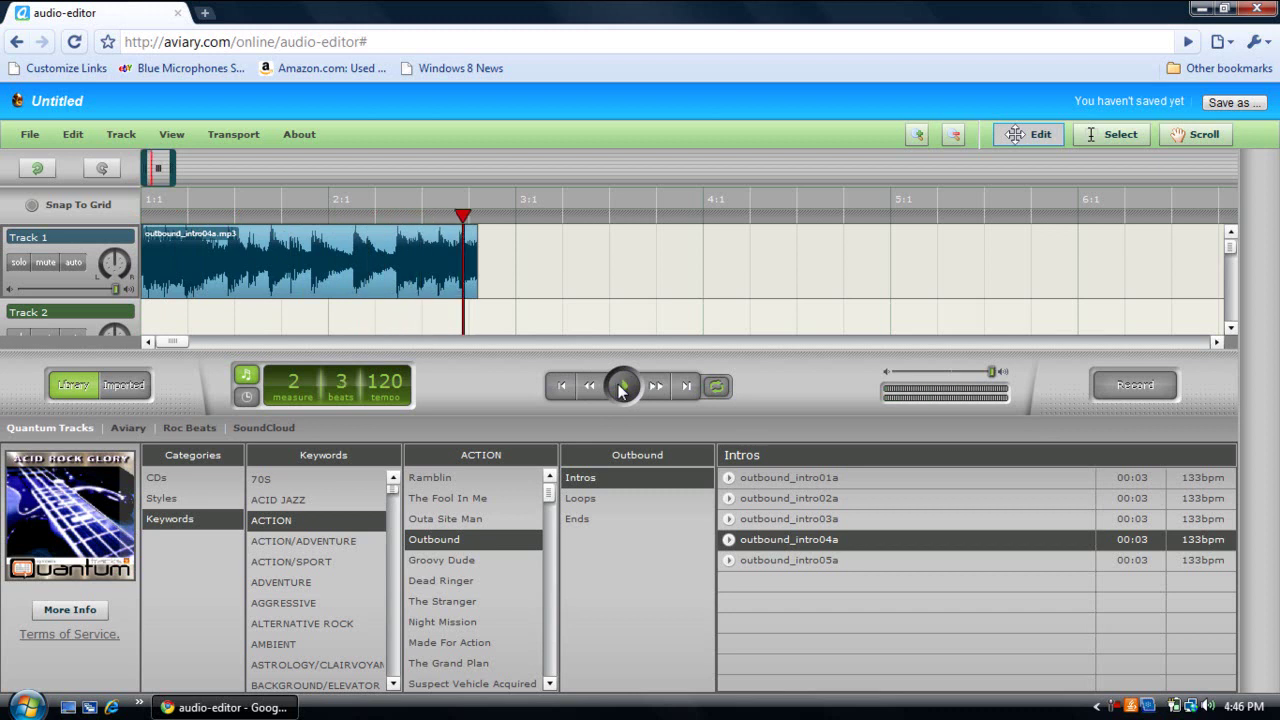
left_click(622, 387)
left_click(561, 387)
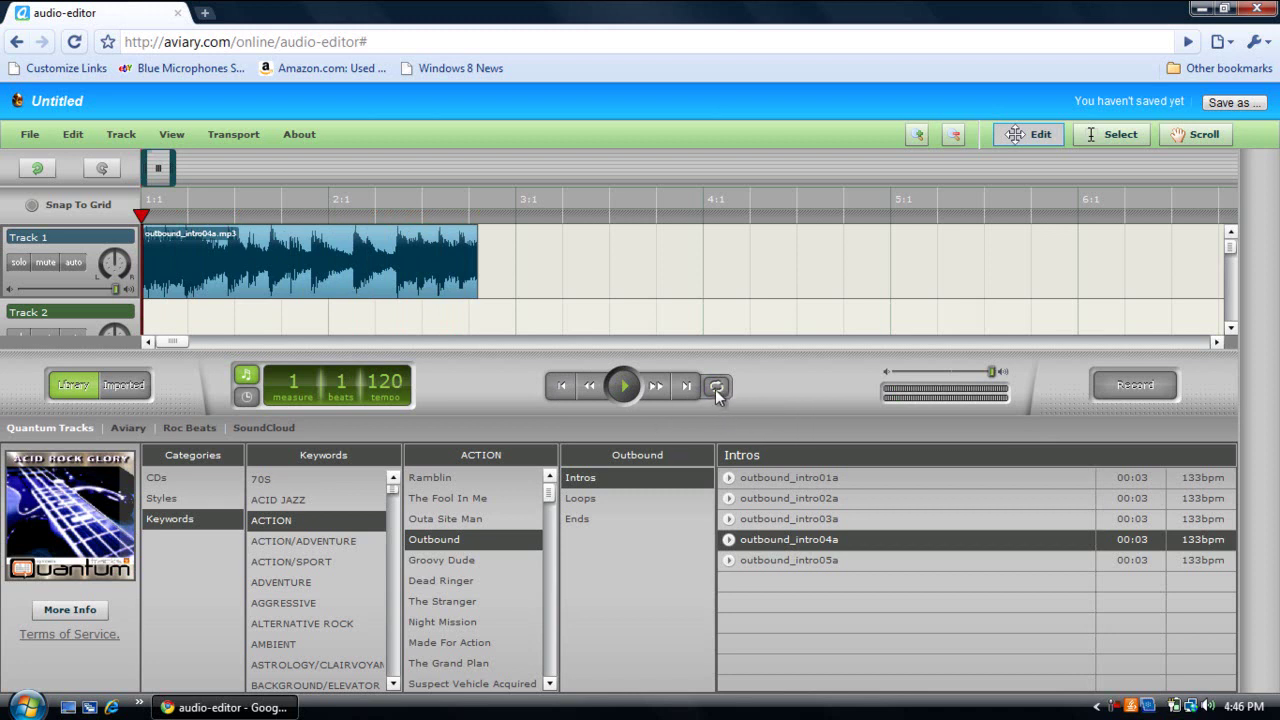
Step: List Outbound's loops and preview outbound_loop03a, 04a, 05a and 02a
left_click(581, 499)
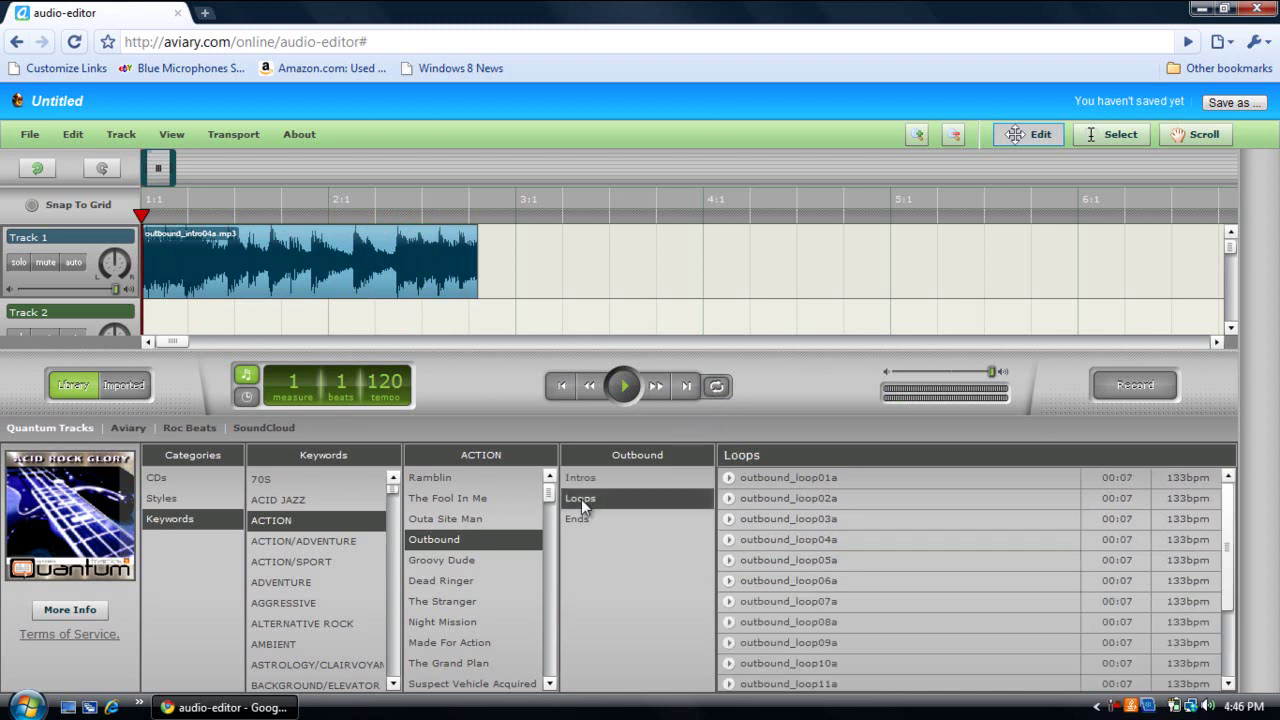
left_click(729, 518)
left_click(728, 540)
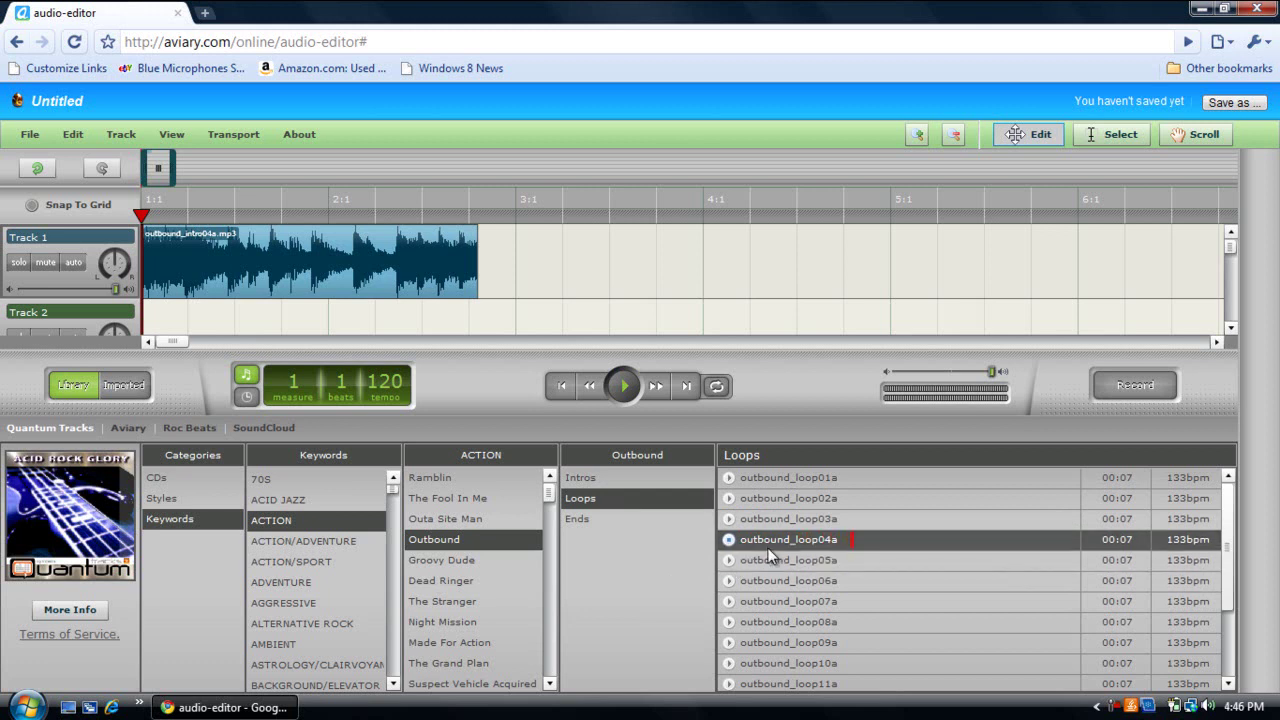
left_click(729, 560)
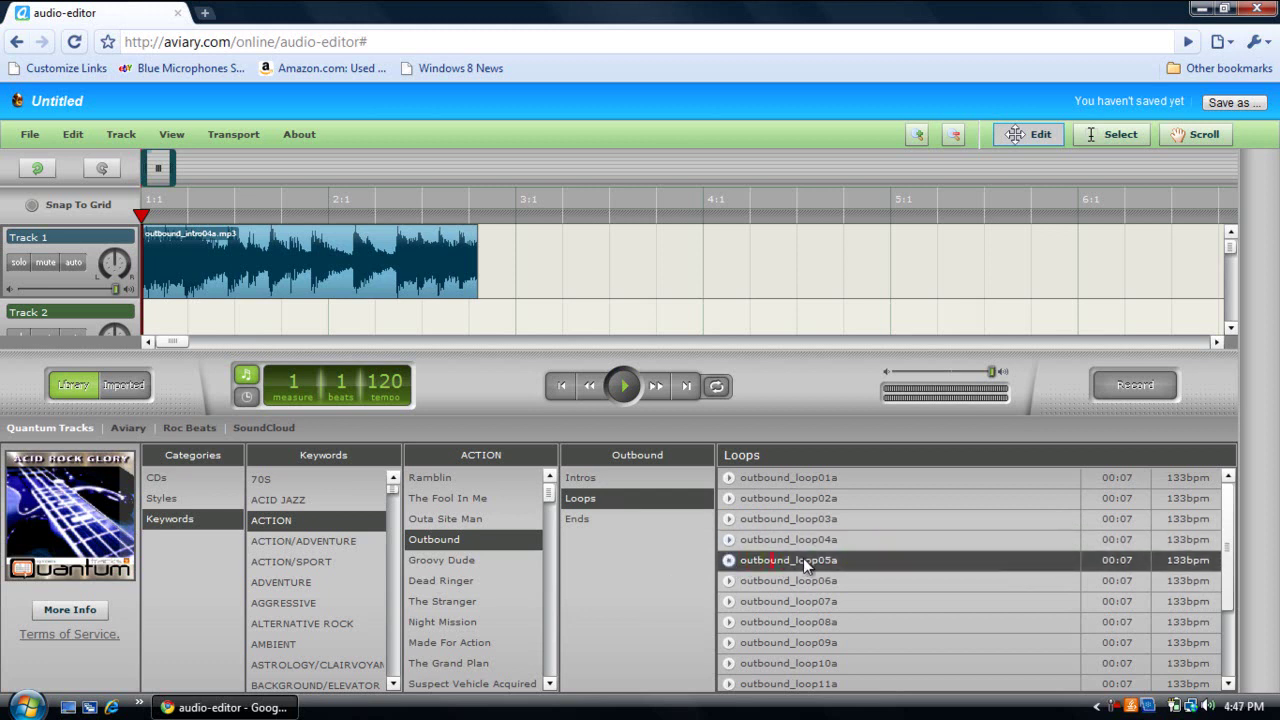
left_click(730, 519)
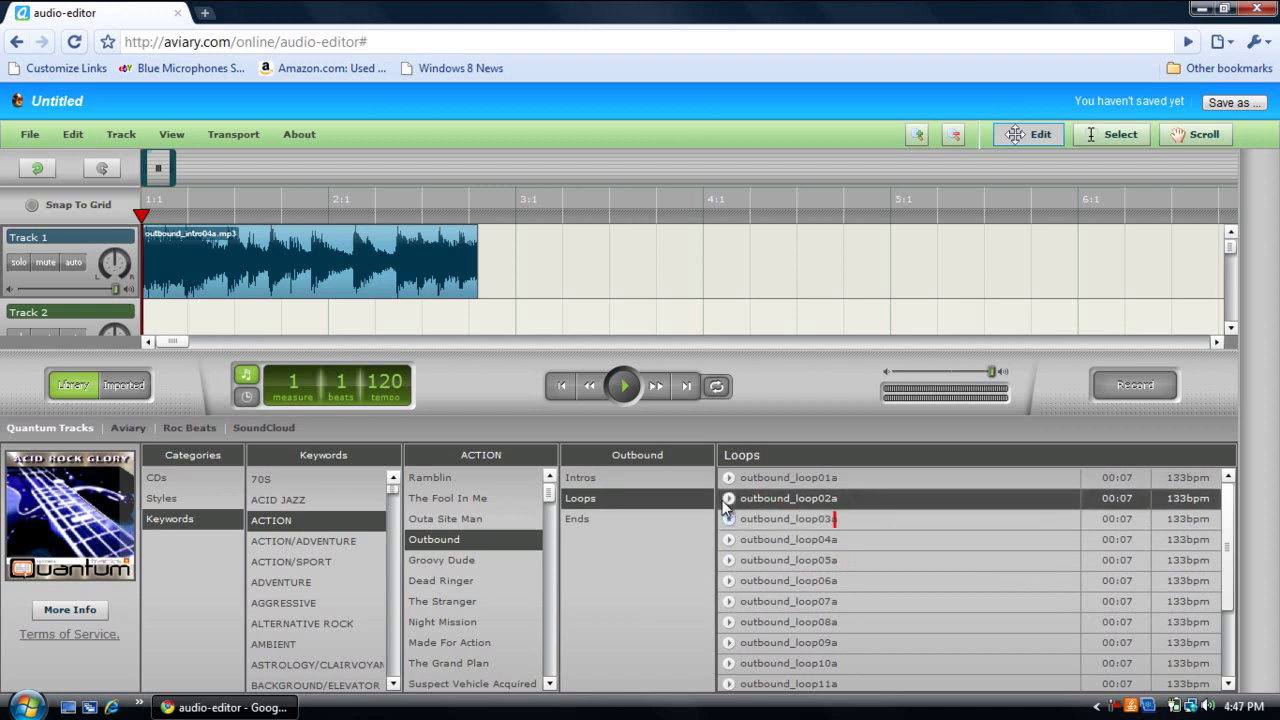
left_click(728, 498)
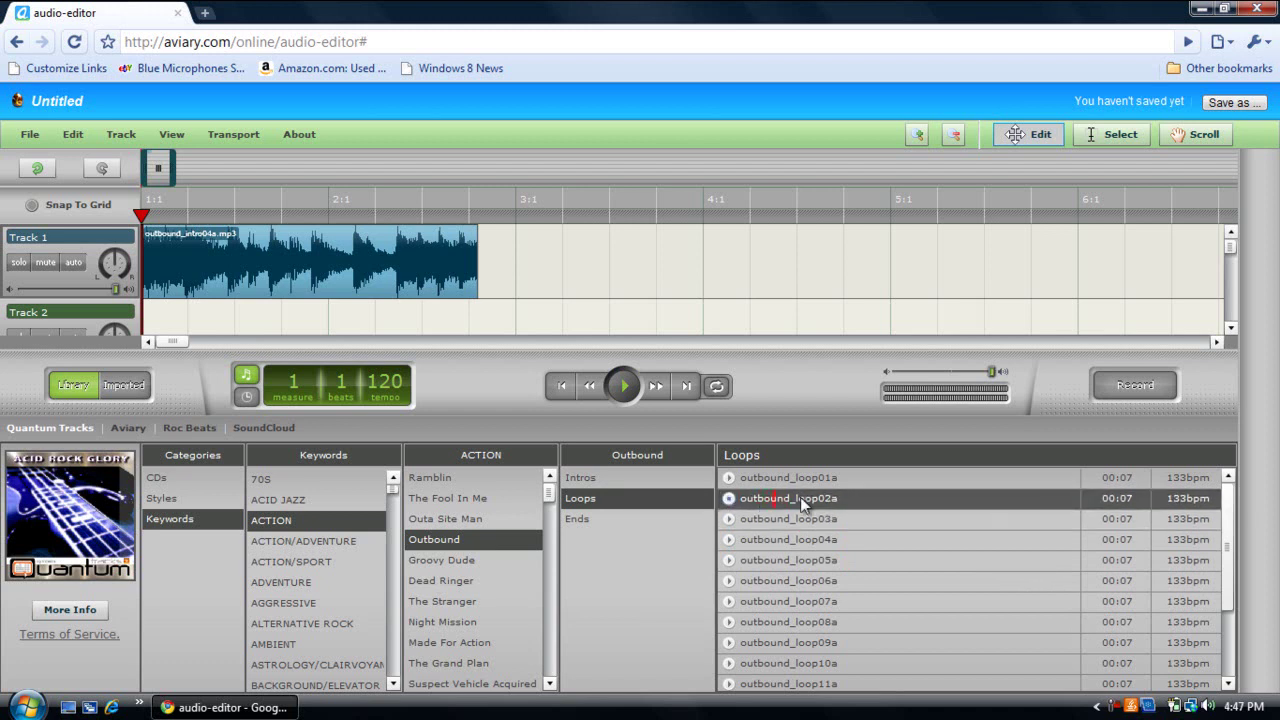
Step: Add outbound_loop02a to Track 1 after the intro and play from measure 2:3
left_click_drag(786, 500, 484, 252)
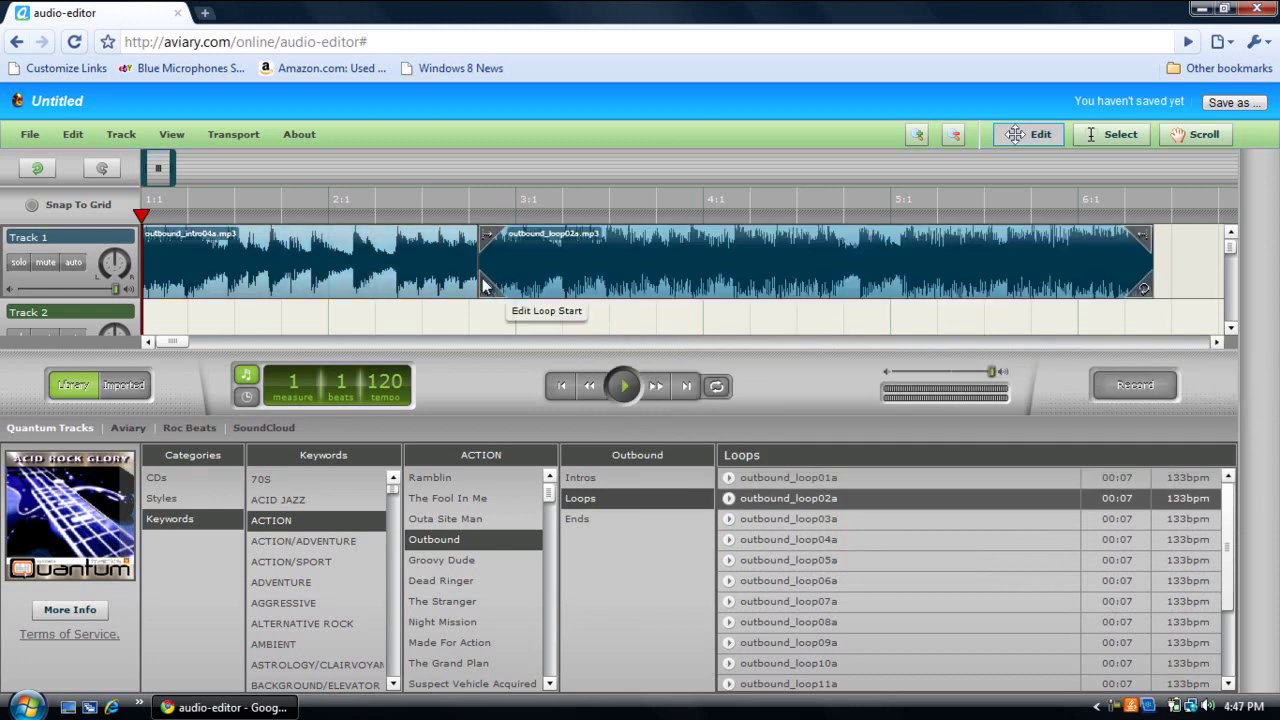
left_click(449, 200)
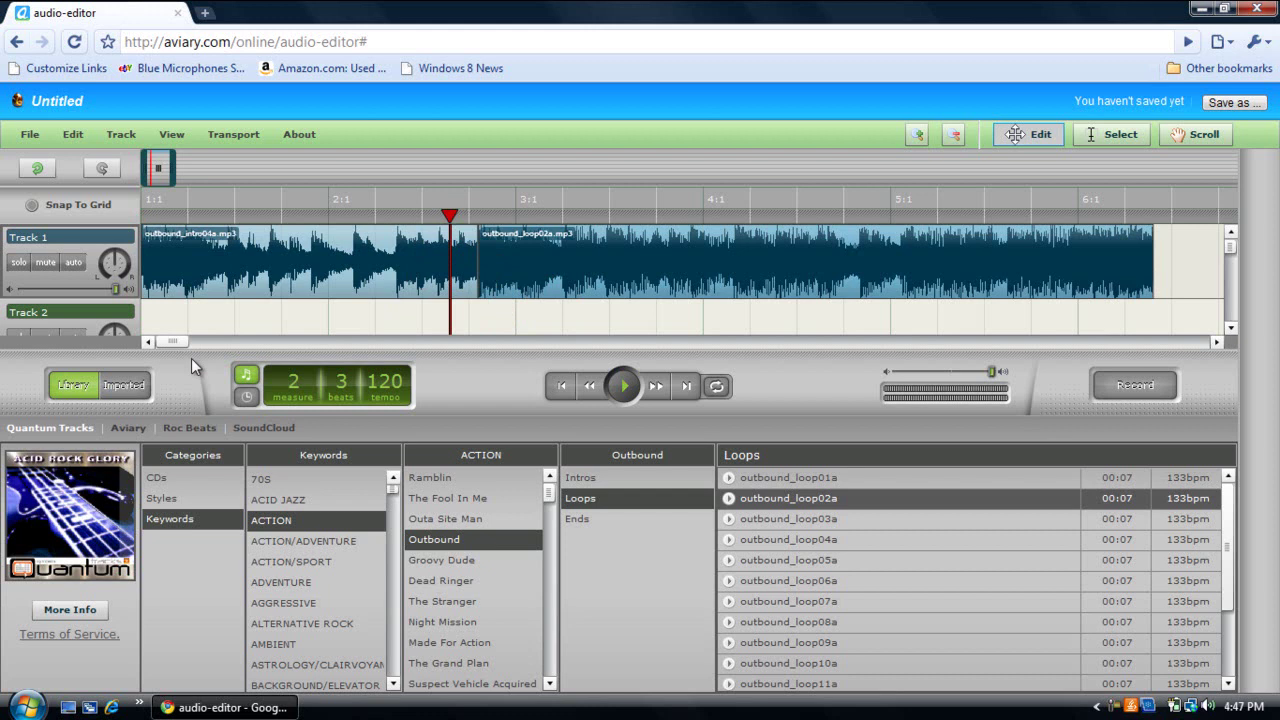
left_click(624, 392)
left_click(729, 499)
key("space")
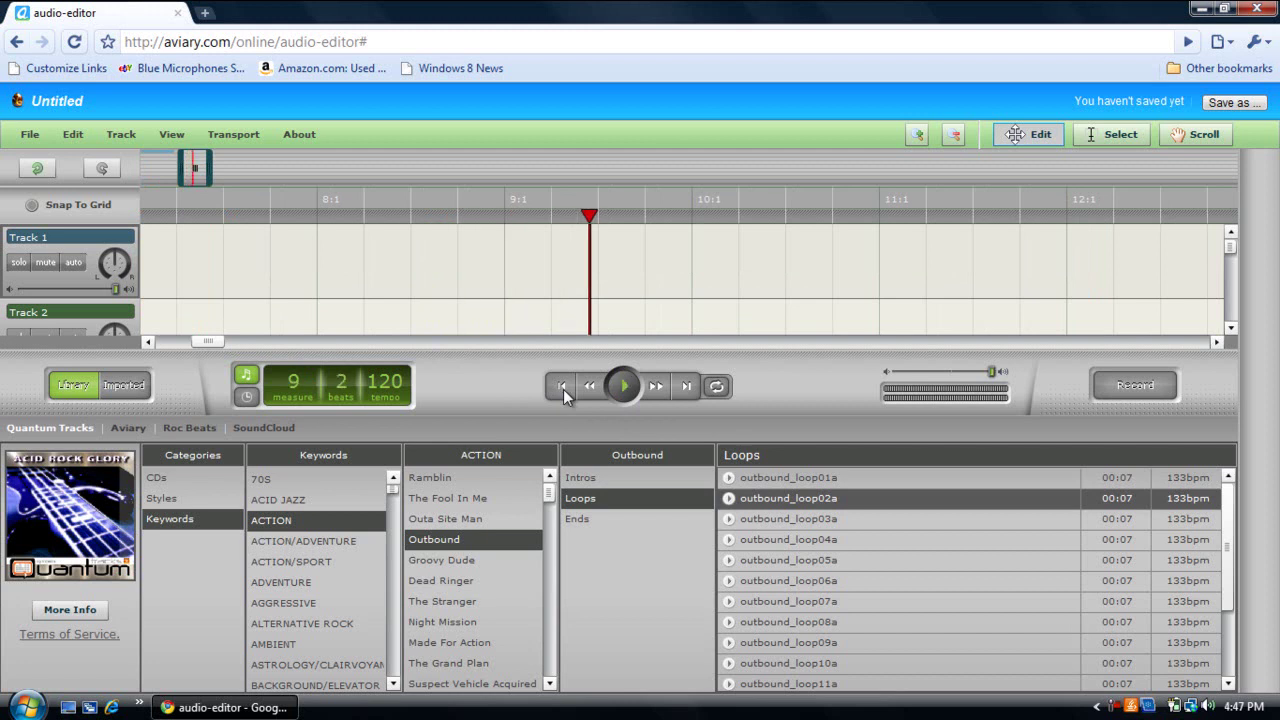
Step: Replay from measure 2:3 to hear the intro-to-loop join, then stop
left_click(617, 391)
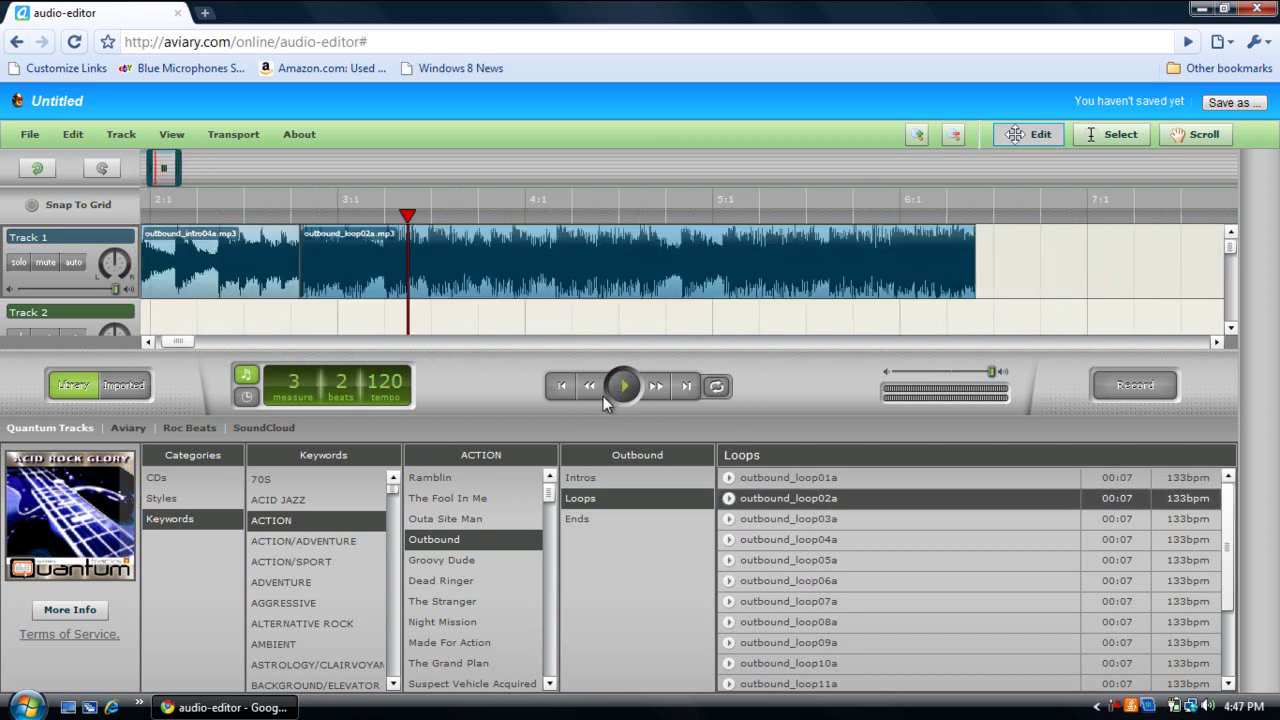
left_click(579, 397)
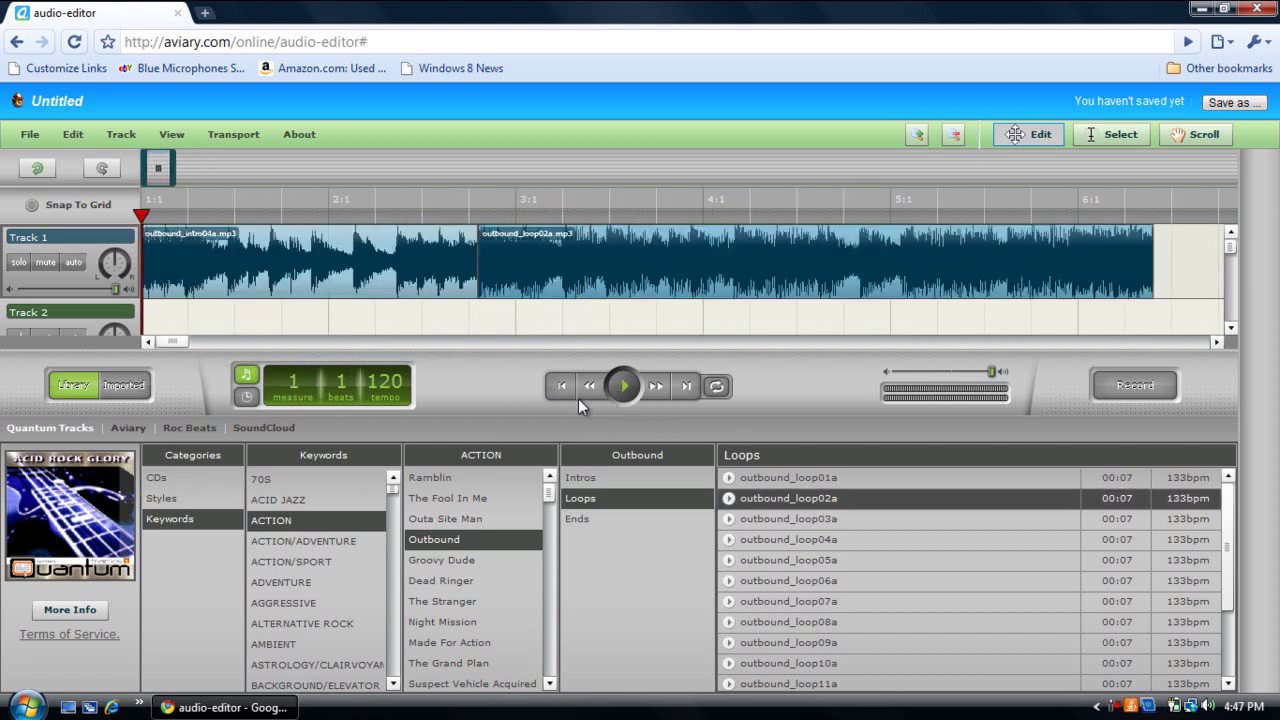
left_click(446, 214)
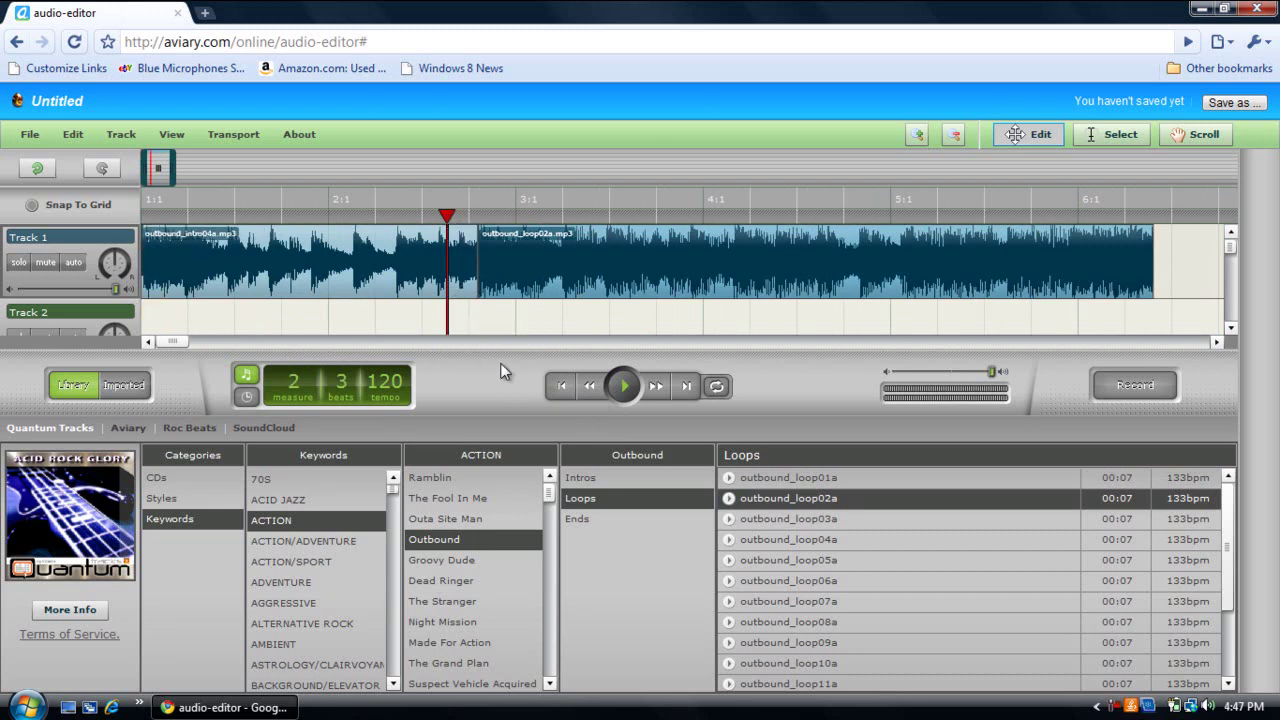
mouse_move(491, 268)
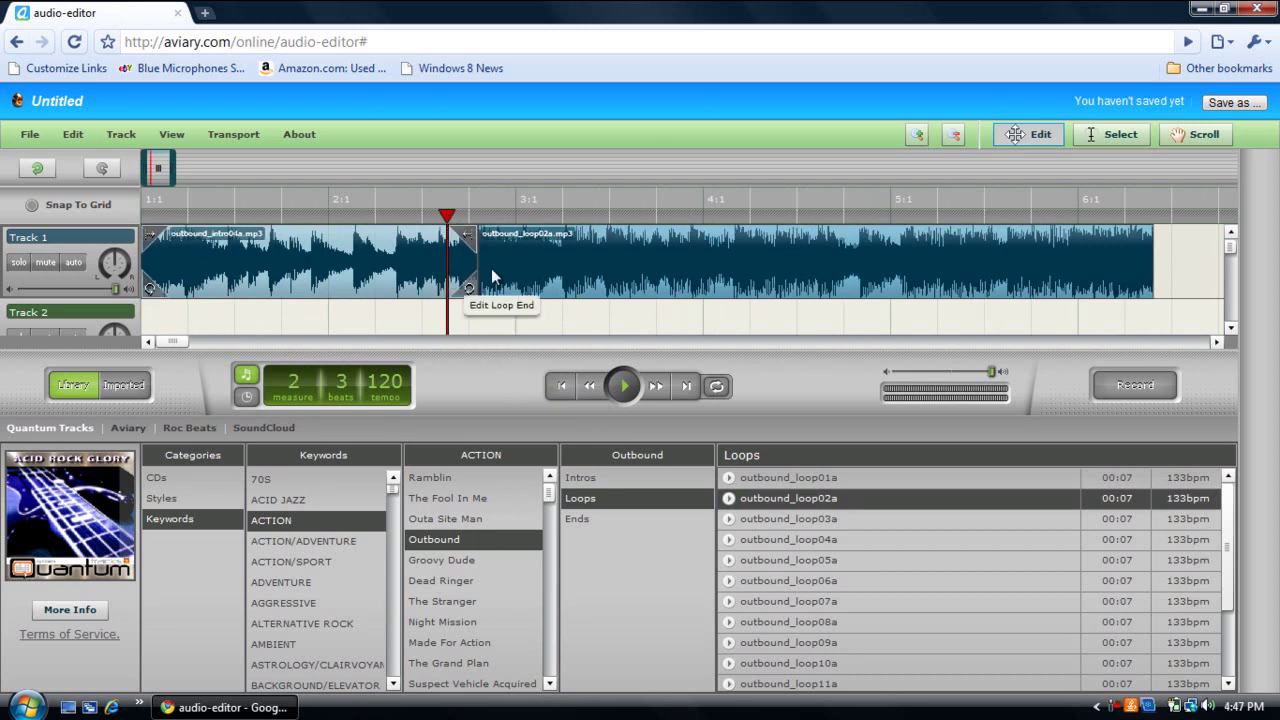
left_click(624, 386)
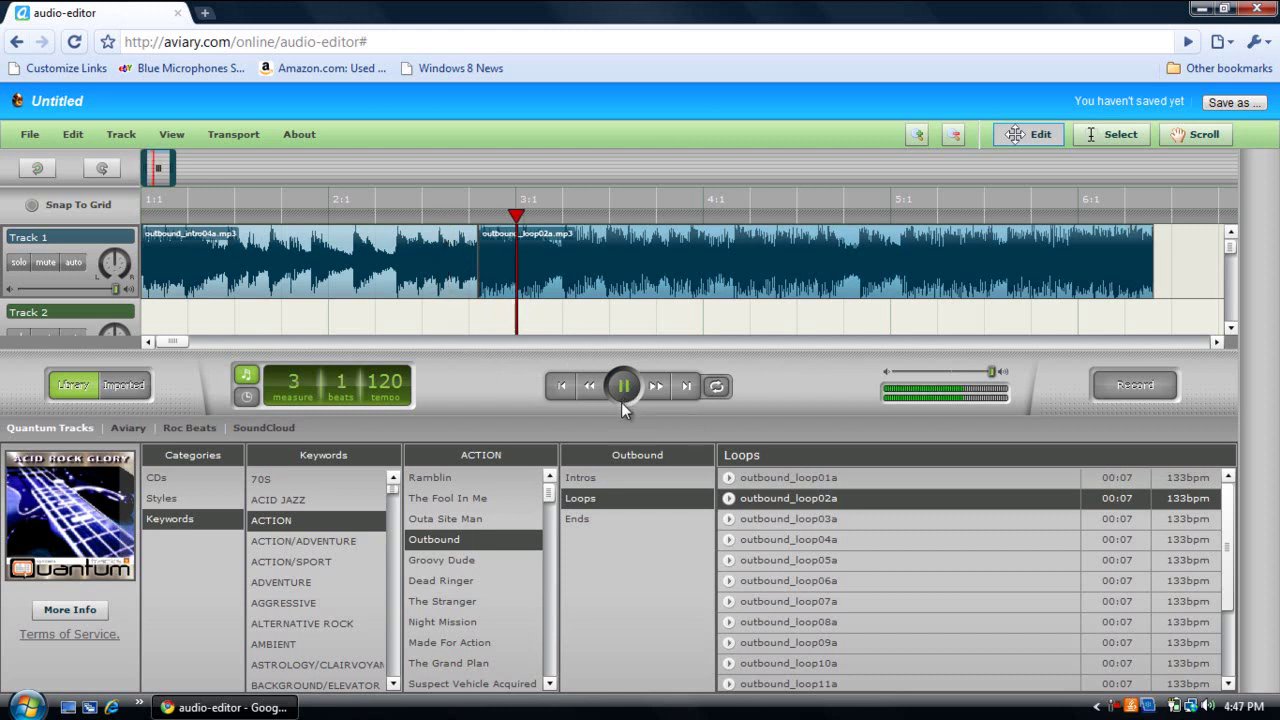
left_click(623, 387)
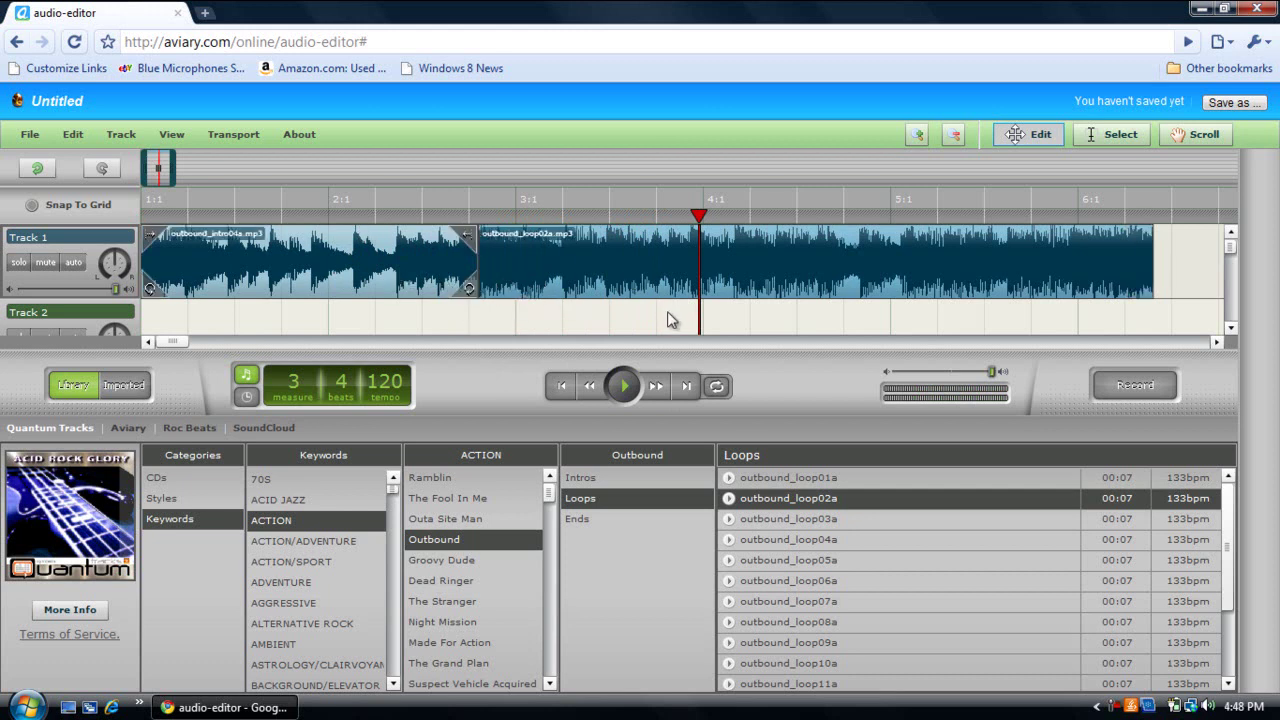
Step: Preview outbound_end04a from Outbound's Ends and place it on Track 1 after the loop
left_click(590, 522)
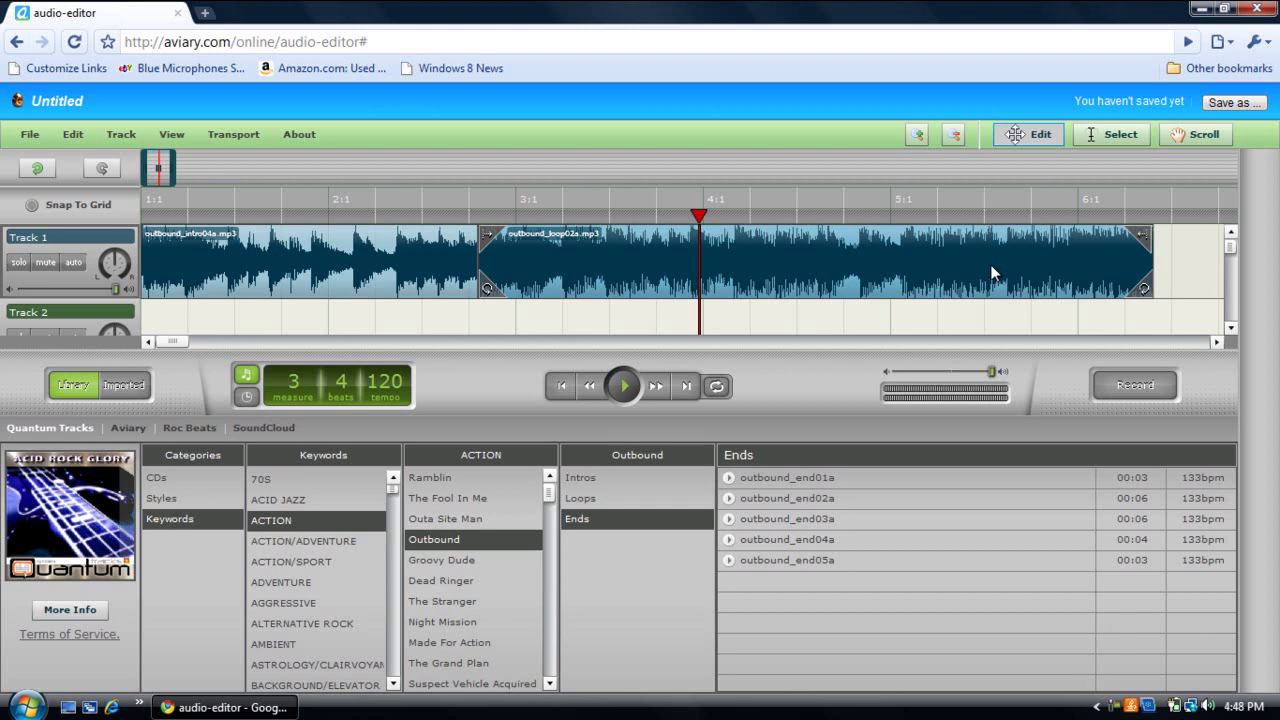
left_click(727, 541)
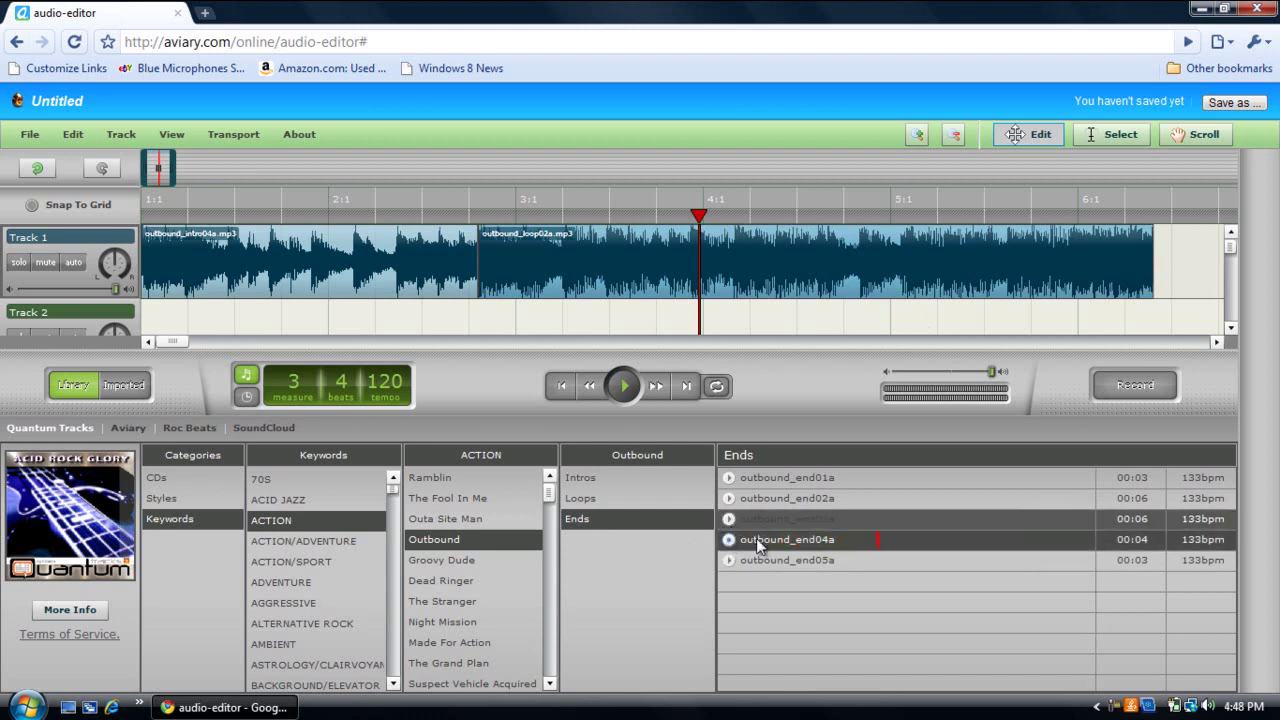
left_click_drag(763, 542, 1162, 261)
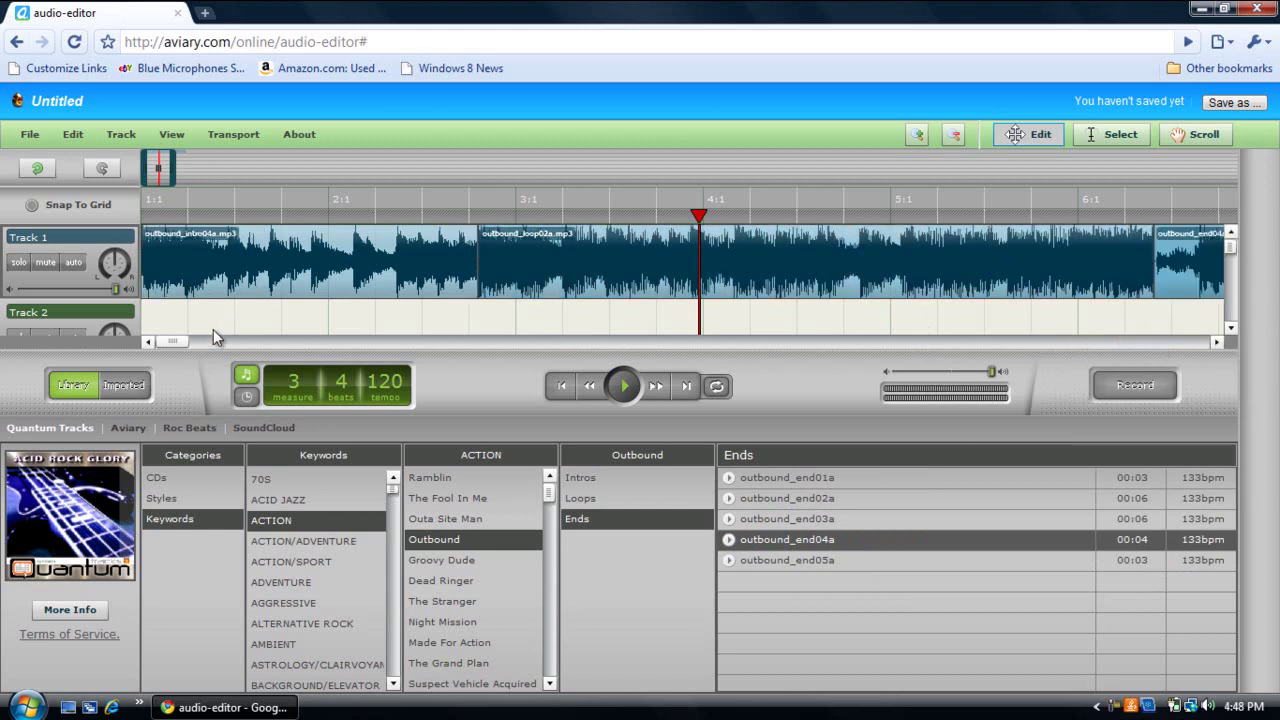
left_click_drag(178, 343, 199, 340)
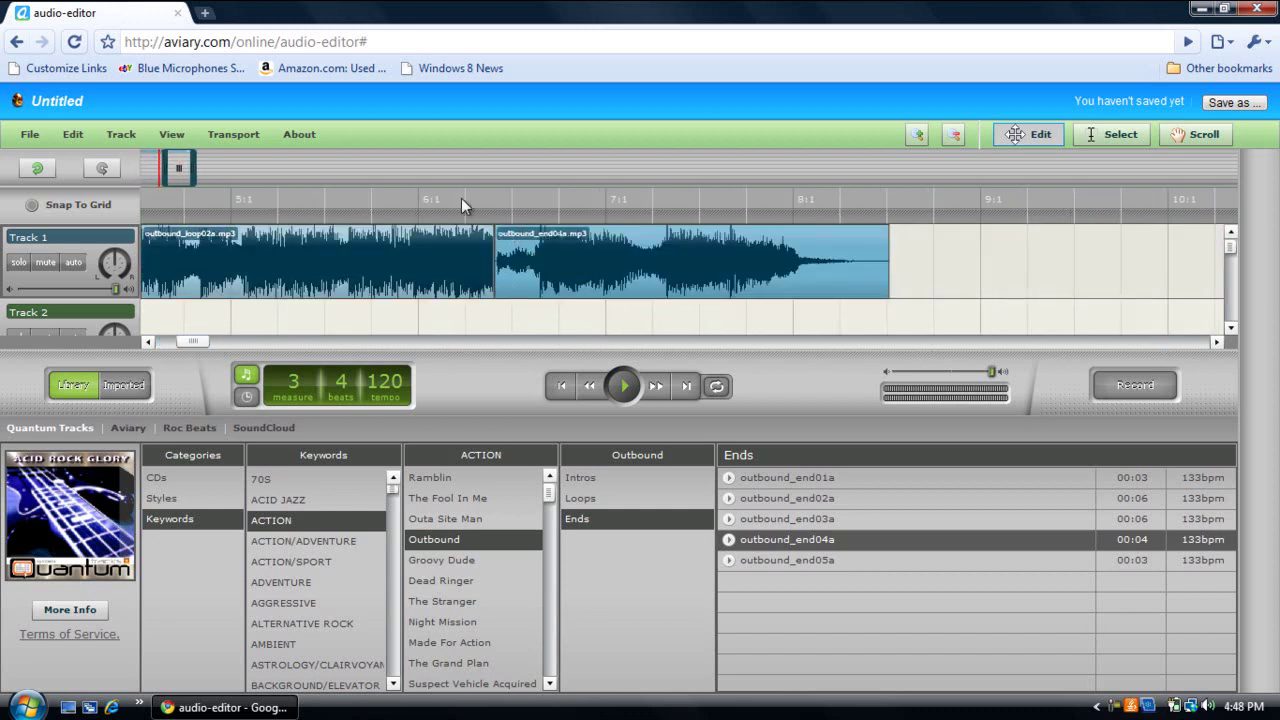
left_click(412, 205)
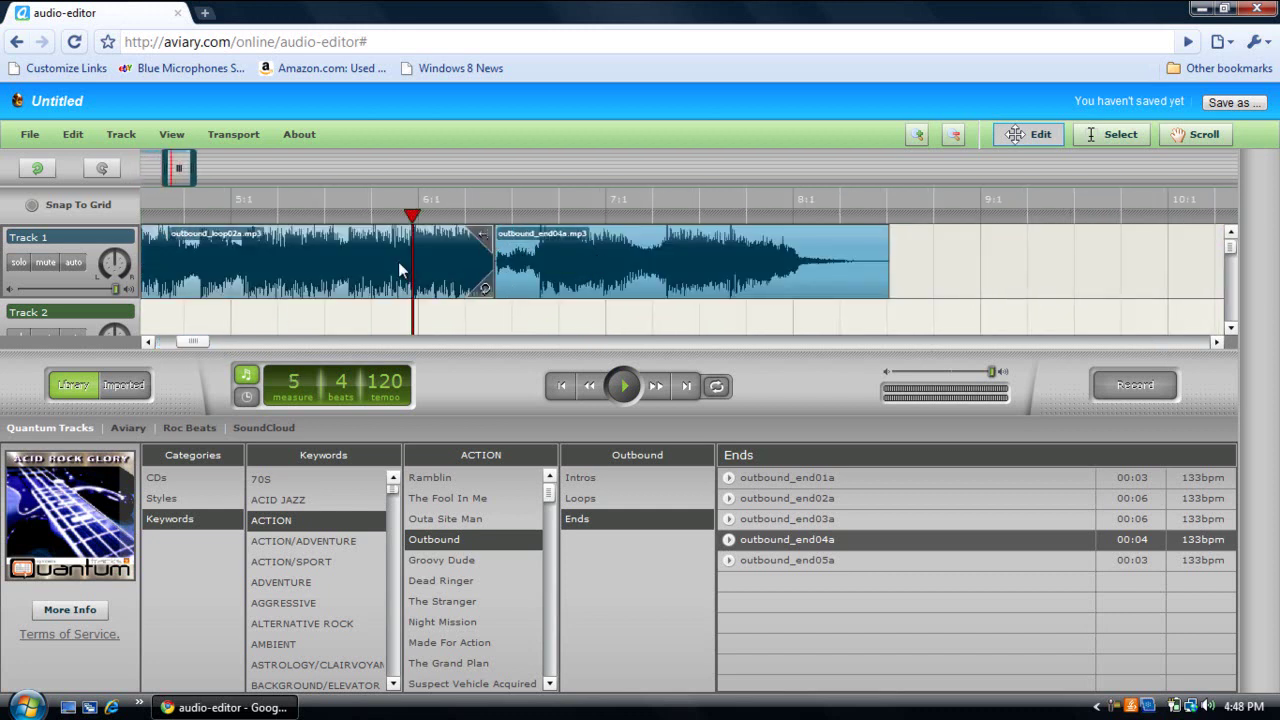
left_click(626, 388)
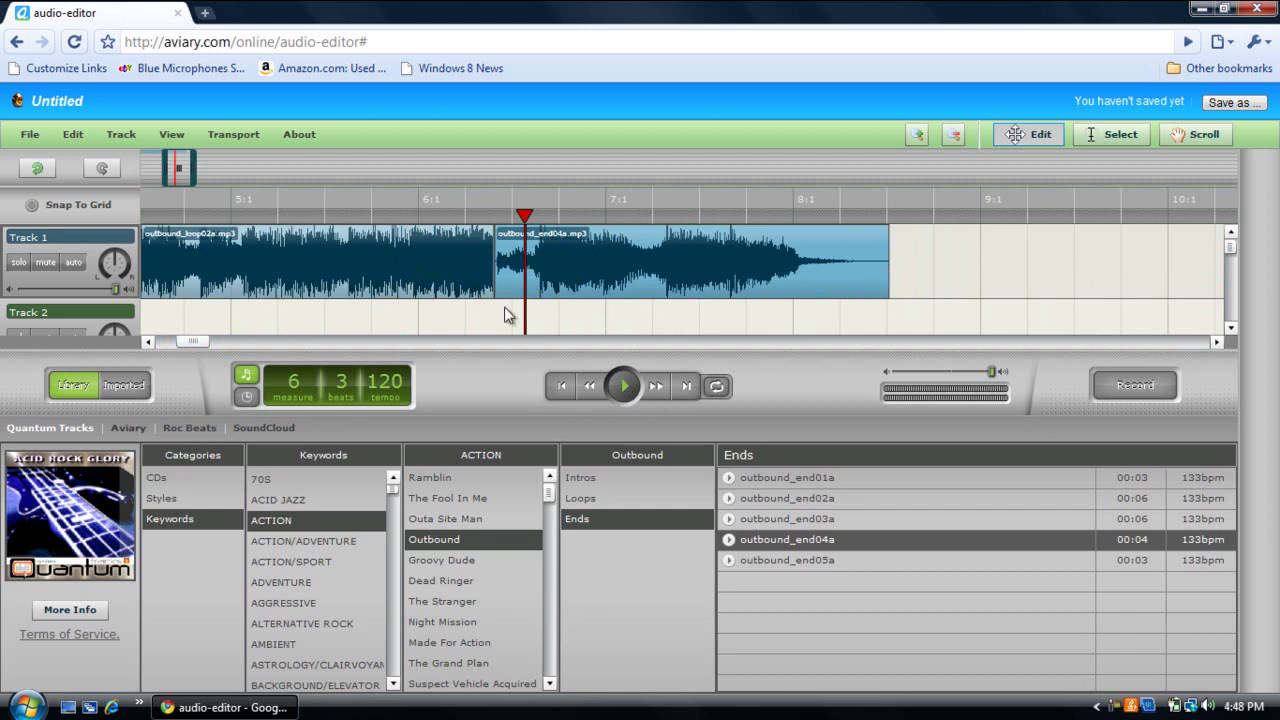
left_click(449, 199)
left_click(625, 397)
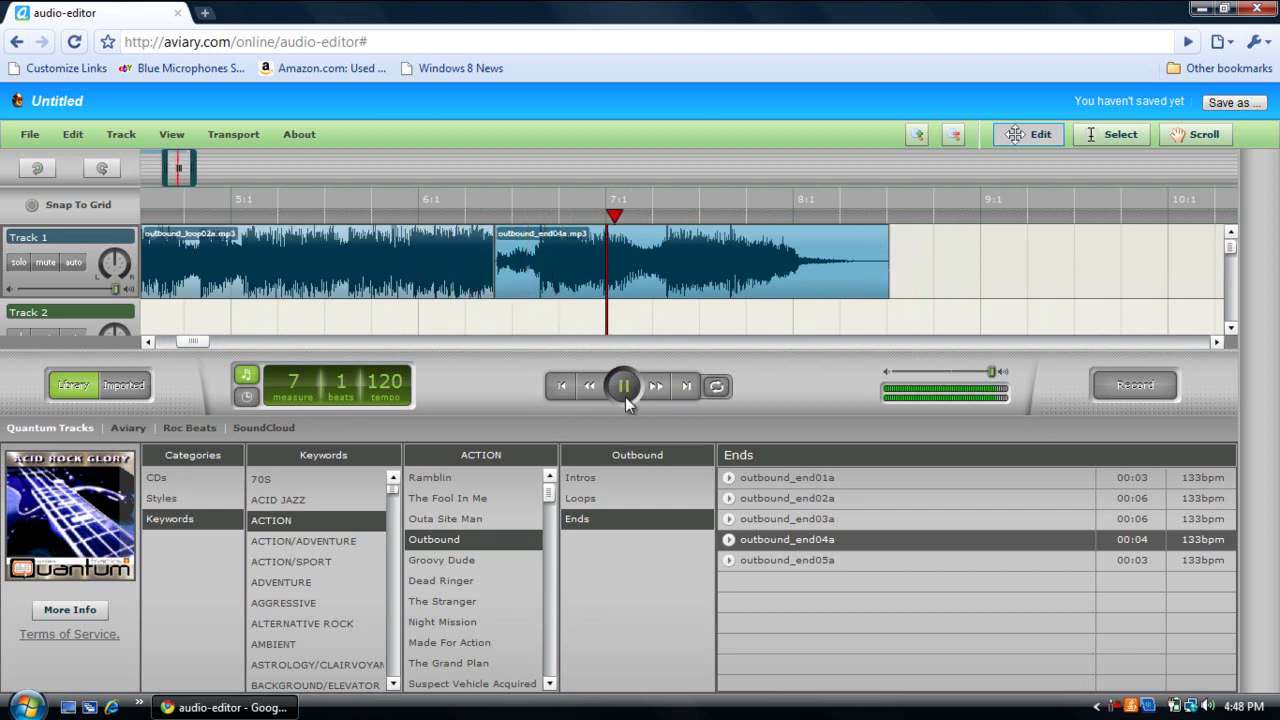
left_click(625, 397)
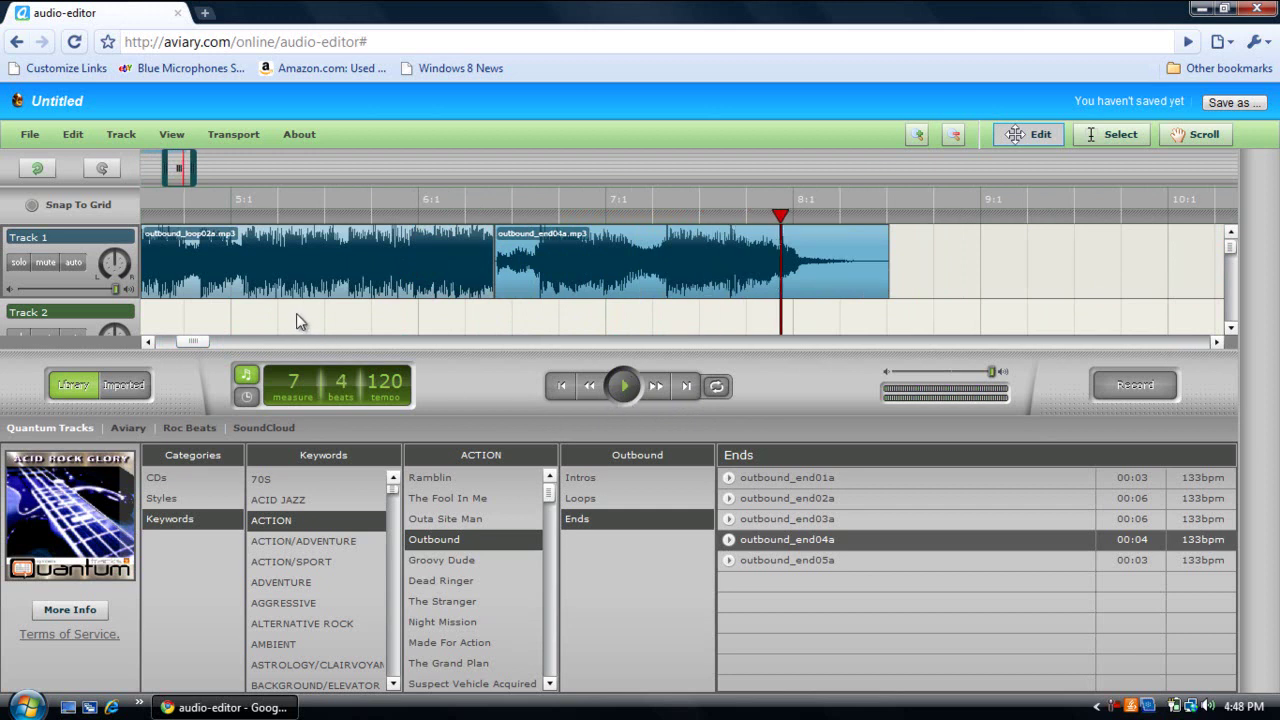
left_click_drag(184, 342, 159, 349)
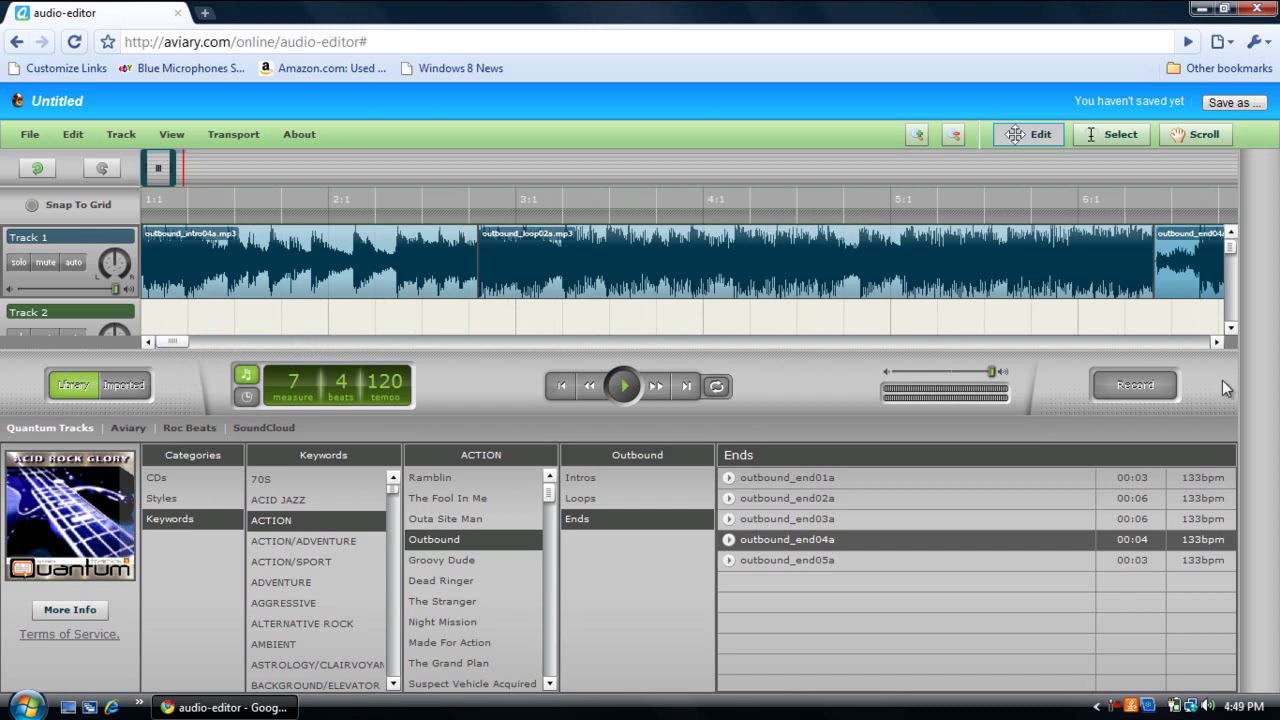
left_click(118, 431)
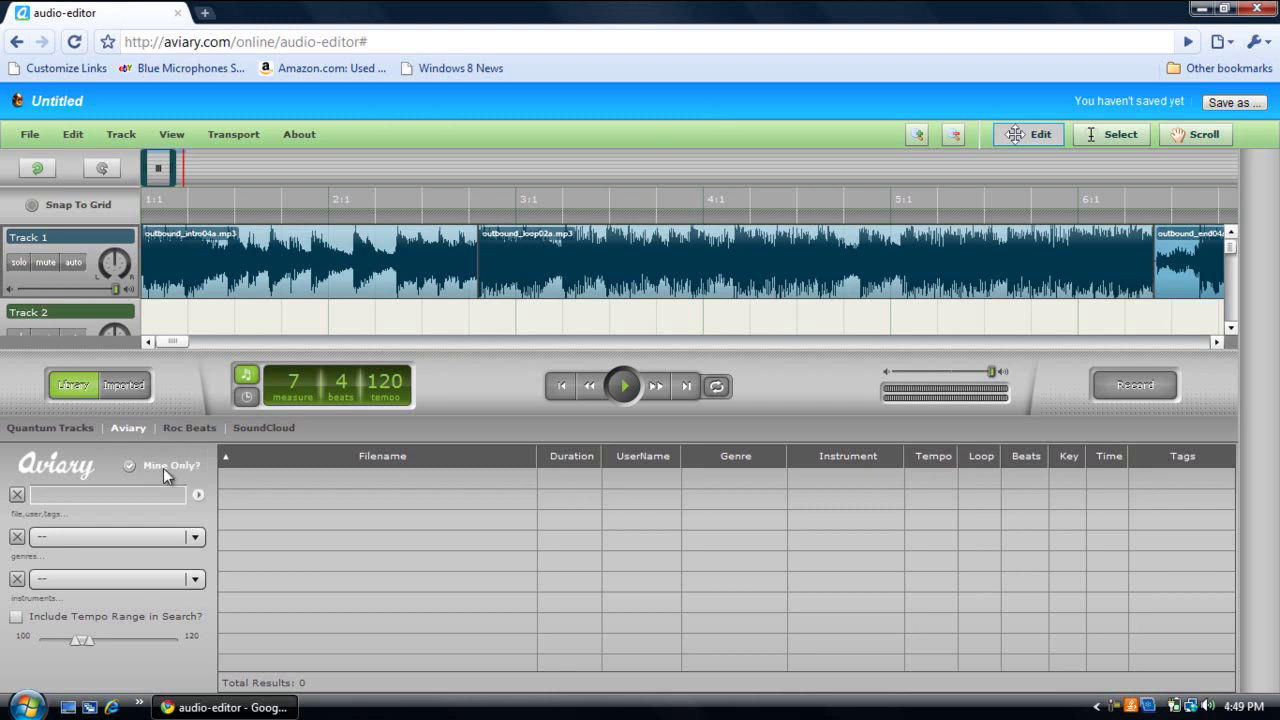
left_click(222, 459)
left_click(190, 427)
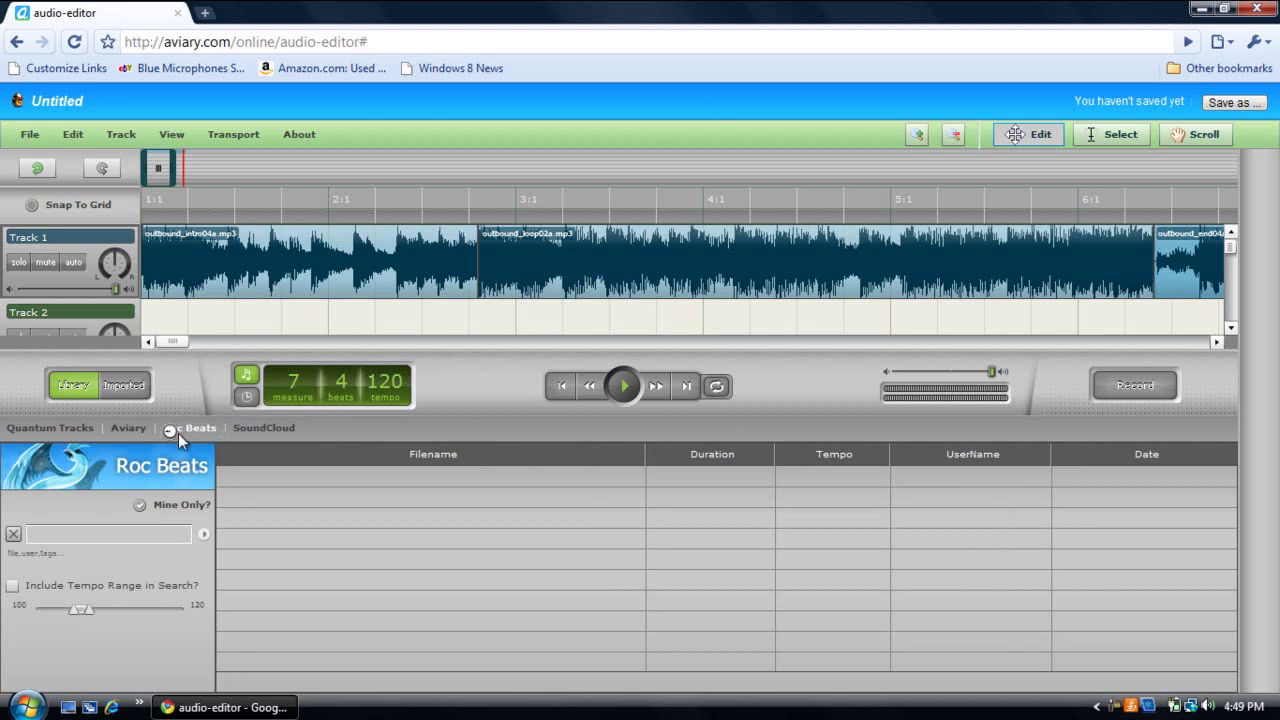
left_click(252, 430)
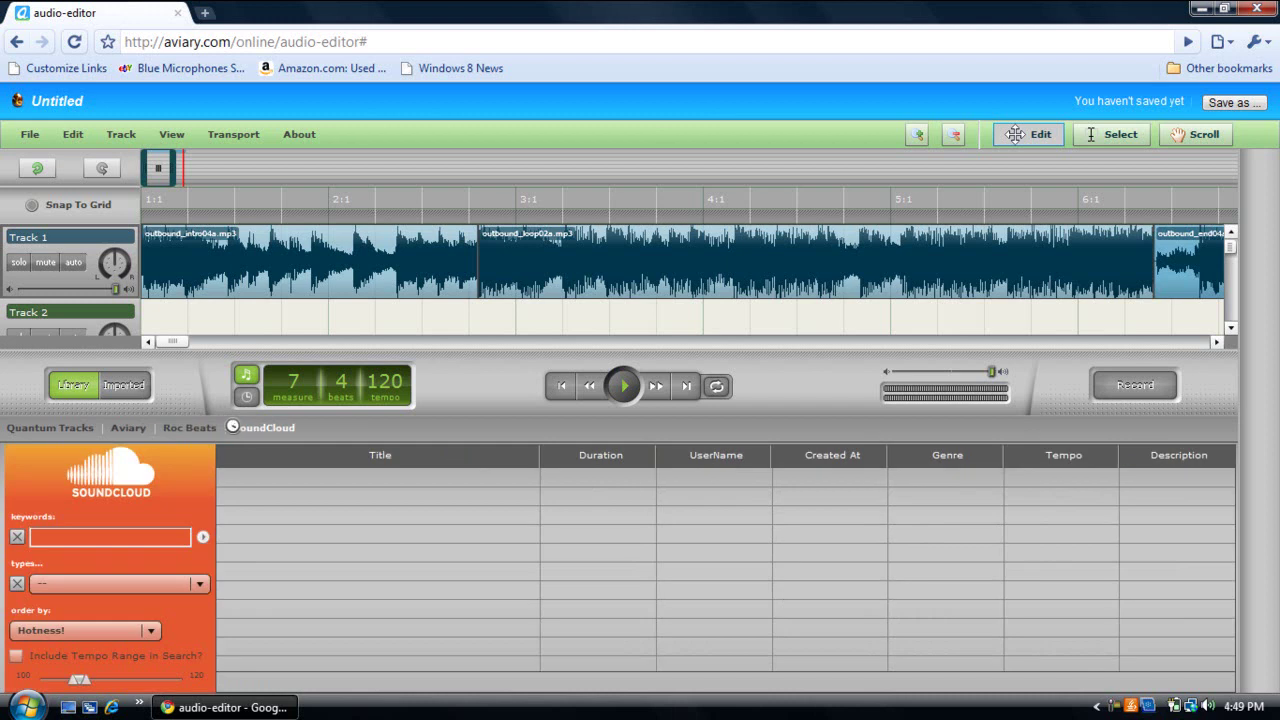
left_click(136, 426)
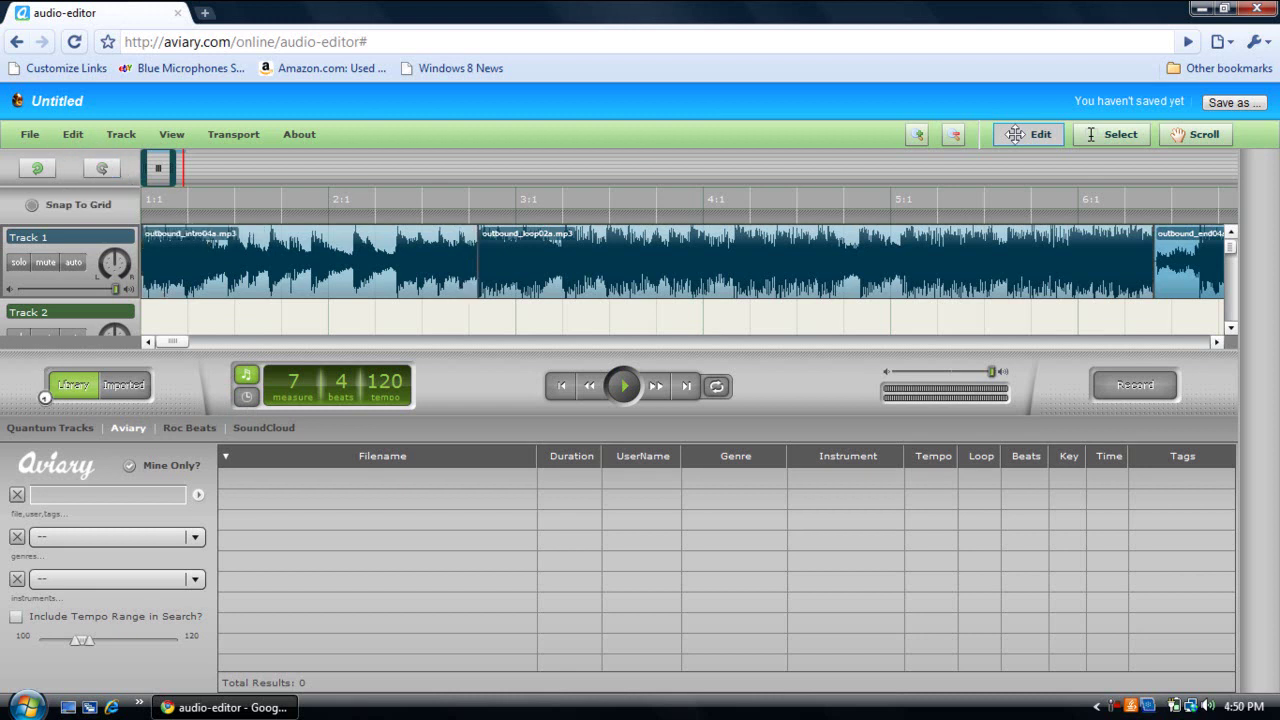
left_click(45, 424)
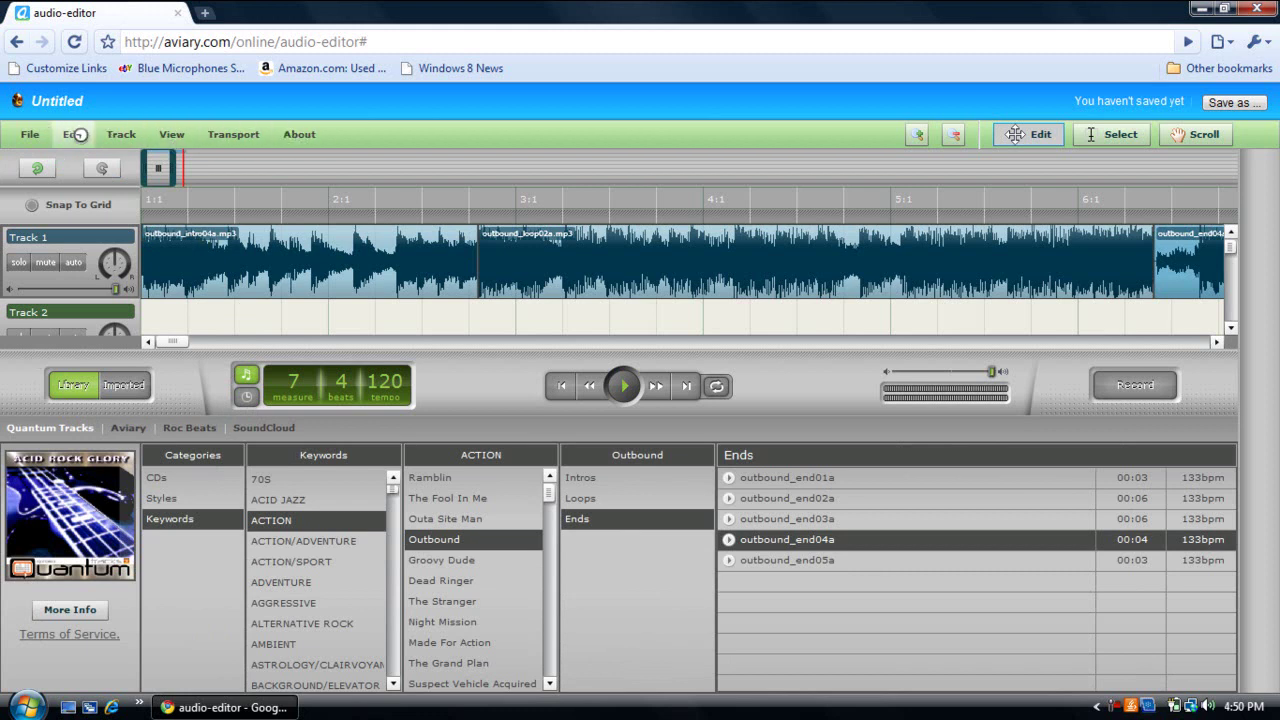
left_click(44, 136)
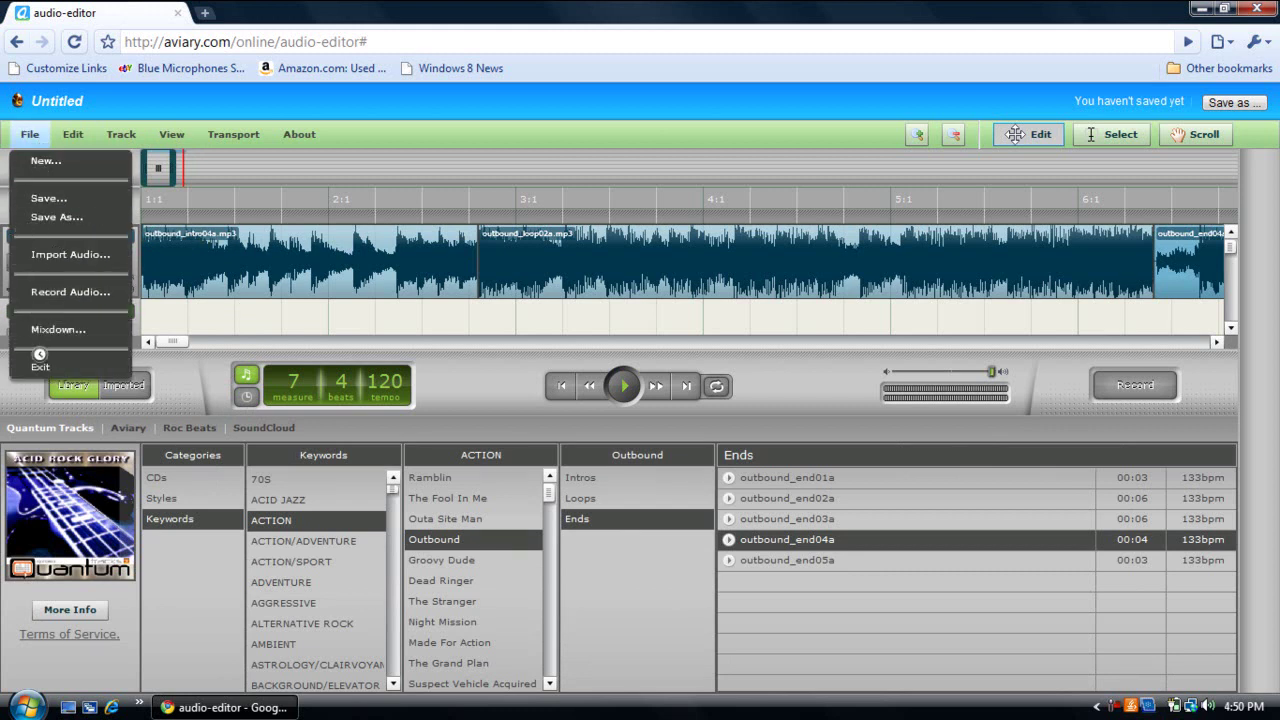
left_click(78, 136)
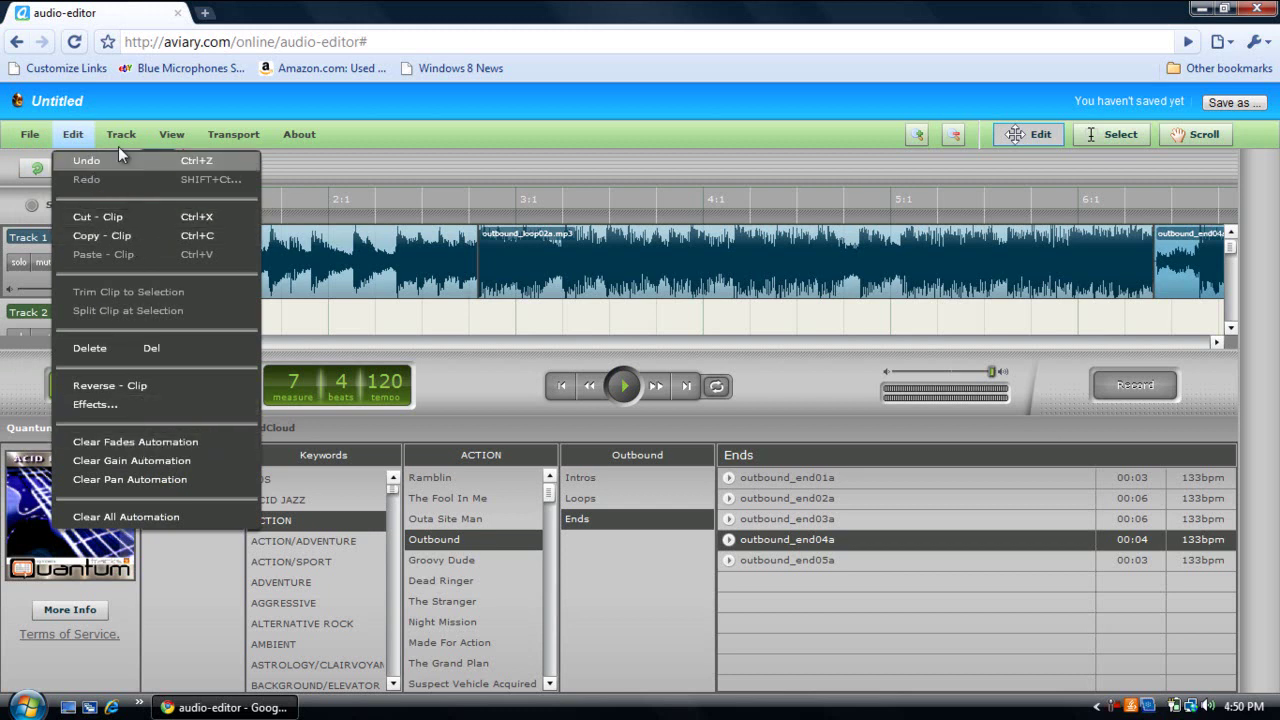
mouse_move(196, 138)
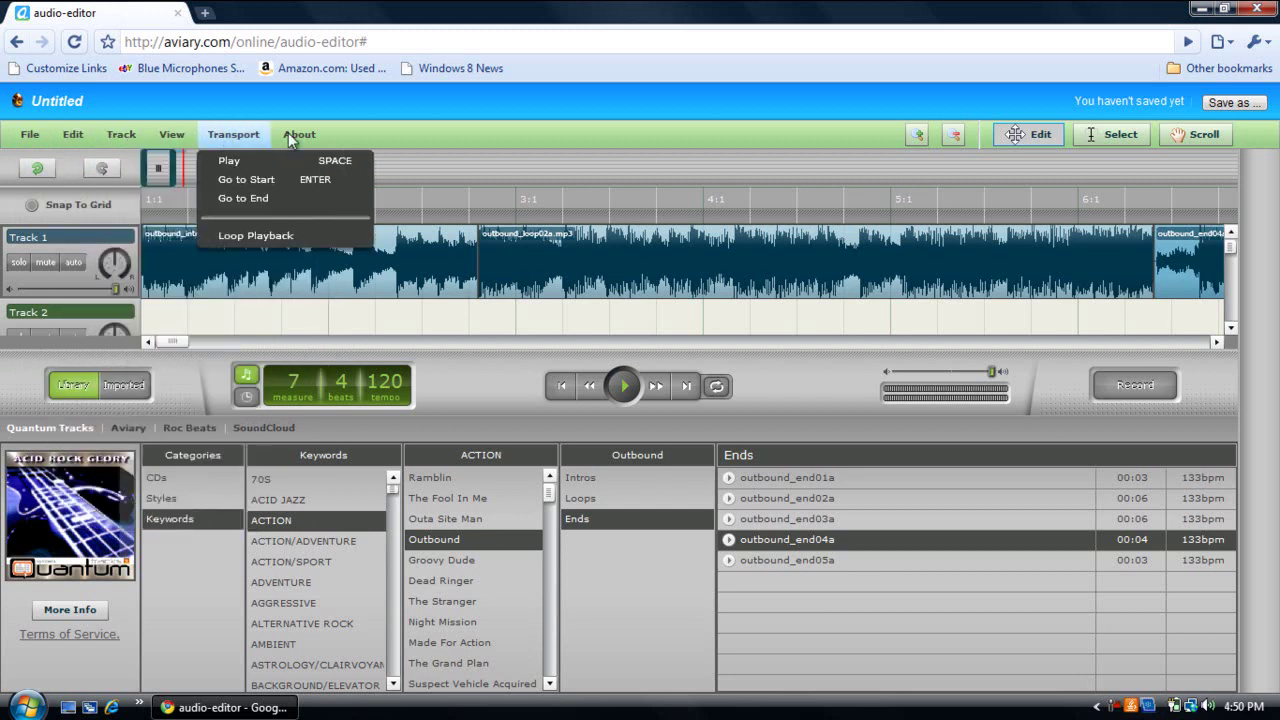
mouse_move(299, 134)
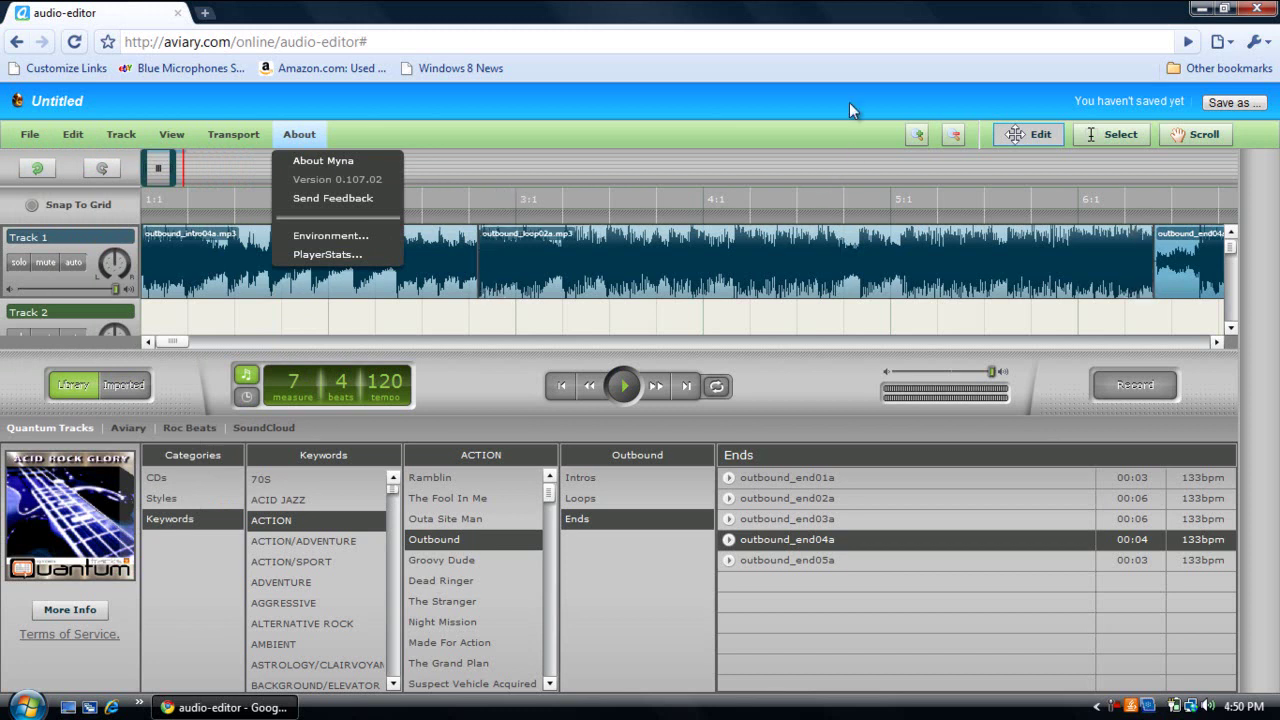
Step: Zoom in once, then zoom out nine steps until the intro, loop and end clips all fit on screen
left_click(908, 132)
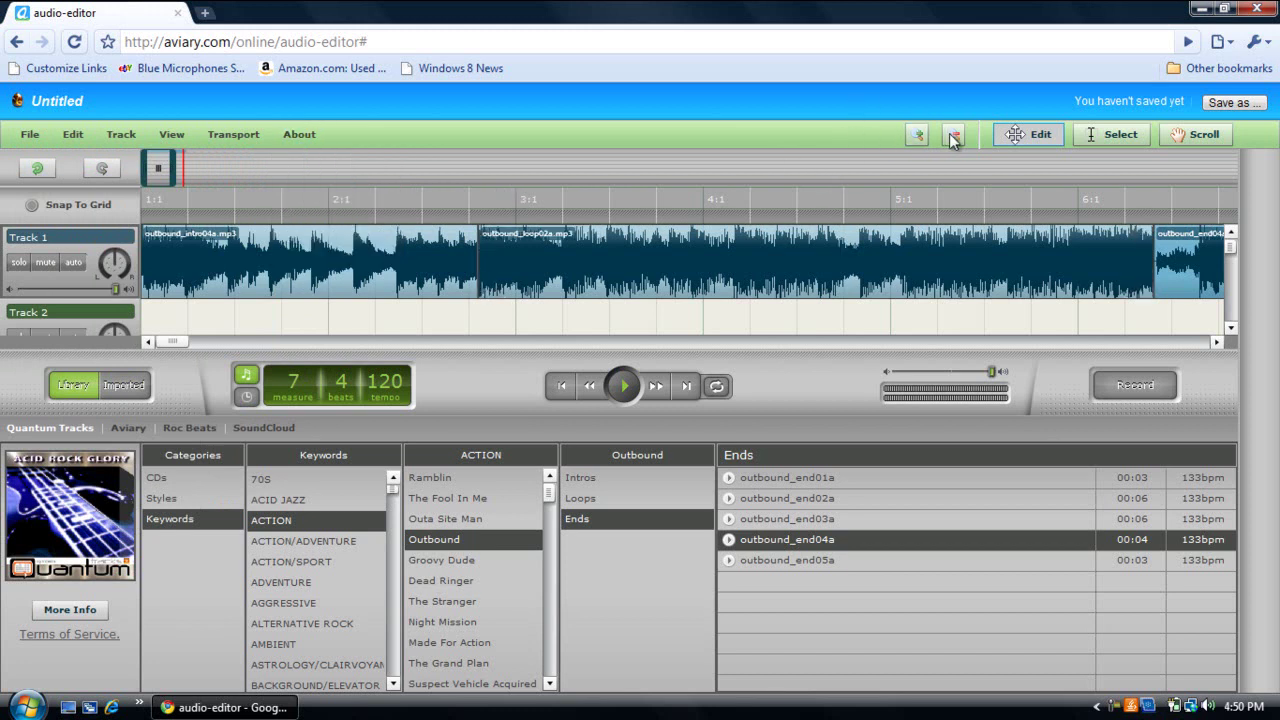
left_click(915, 135)
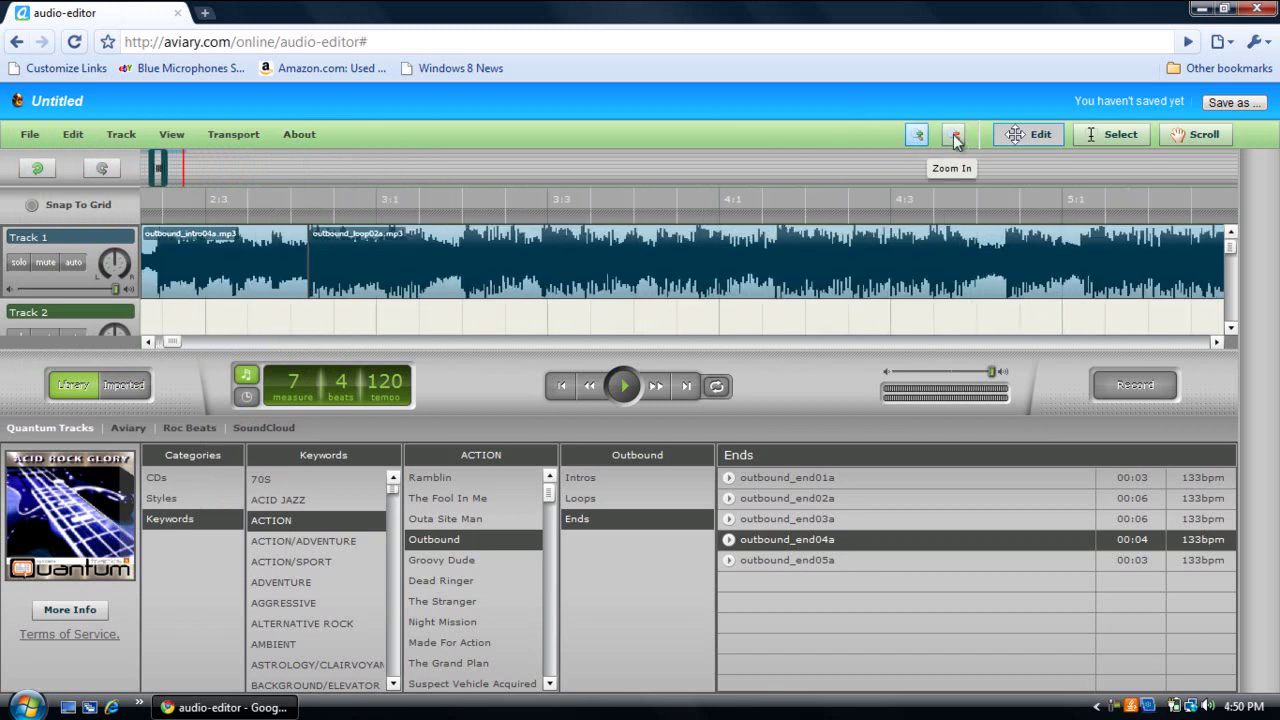
left_click(955, 140)
left_click(955, 140)
left_click(955, 140)
left_click(955, 140)
left_click(955, 140)
left_click(955, 140)
left_click(955, 140)
left_click(955, 140)
left_click(955, 140)
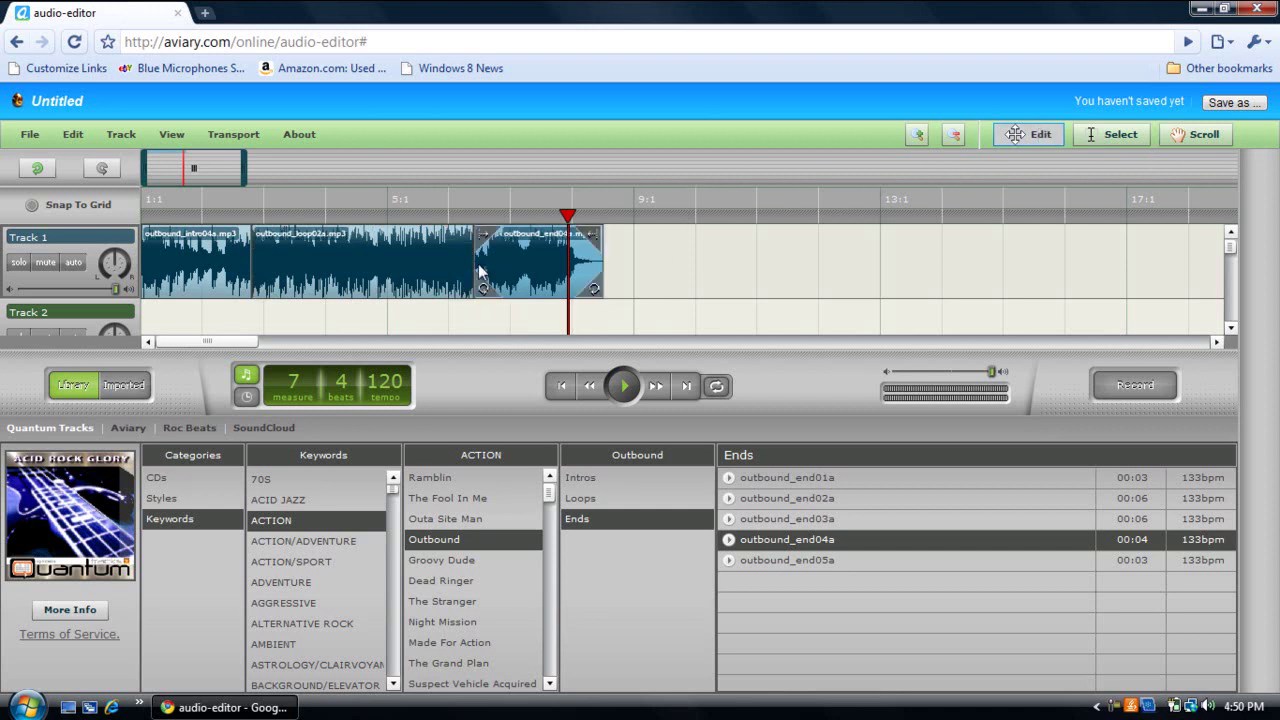
Step: In Select mode, place the playhead at measure 2, beat 3 on the ruler
left_click(1112, 134)
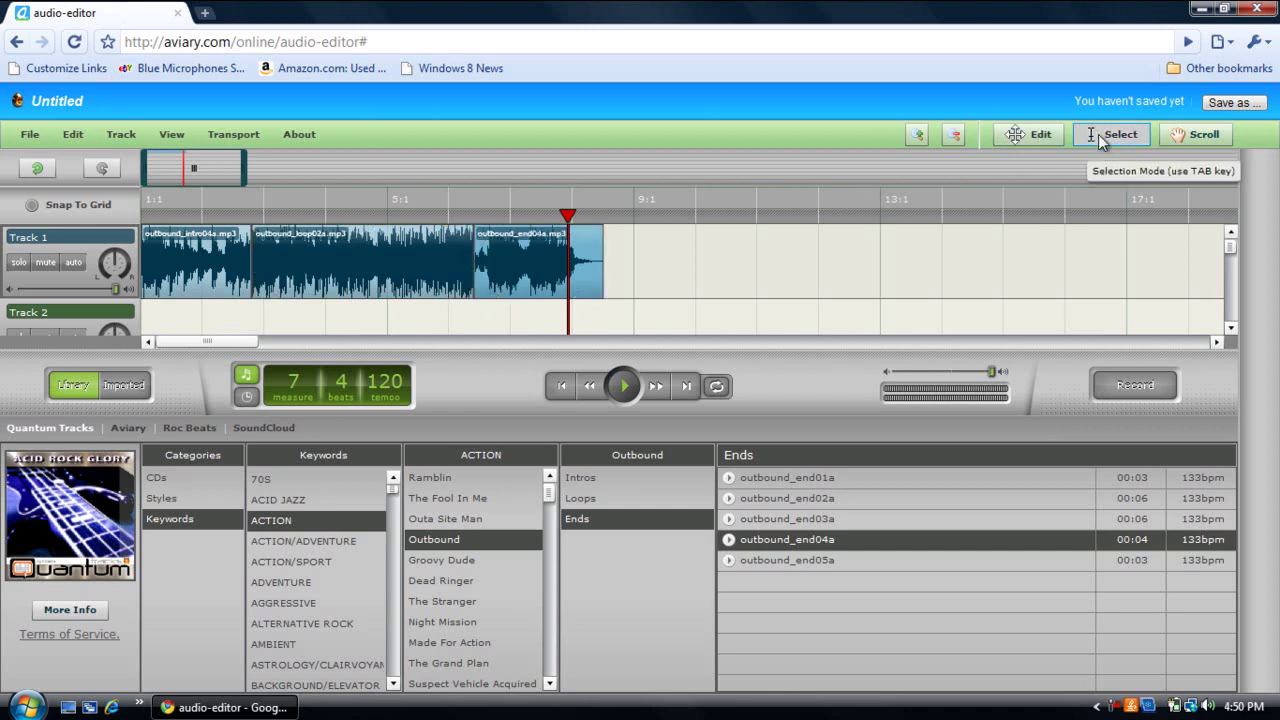
left_click(425, 200)
left_click(238, 200)
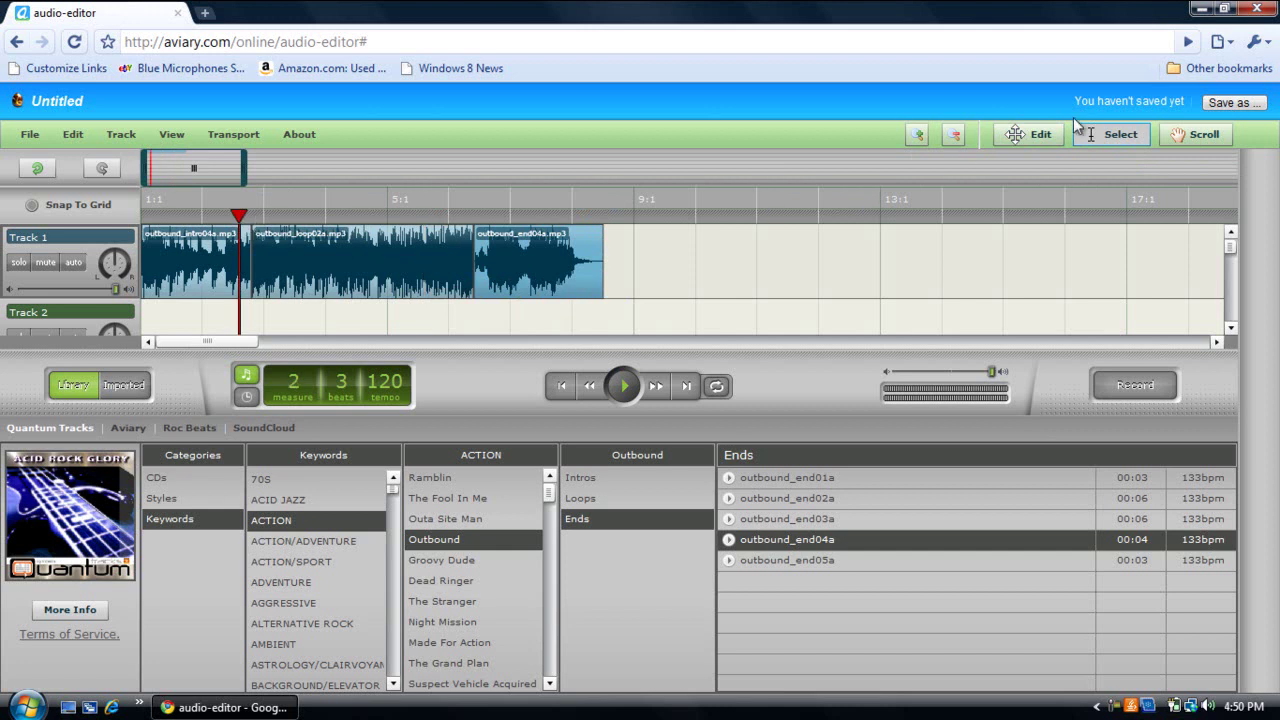
Step: Switch to Scroll mode and scroll the track area down and back up
left_click(1214, 137)
scroll(776, 248, "down", 2)
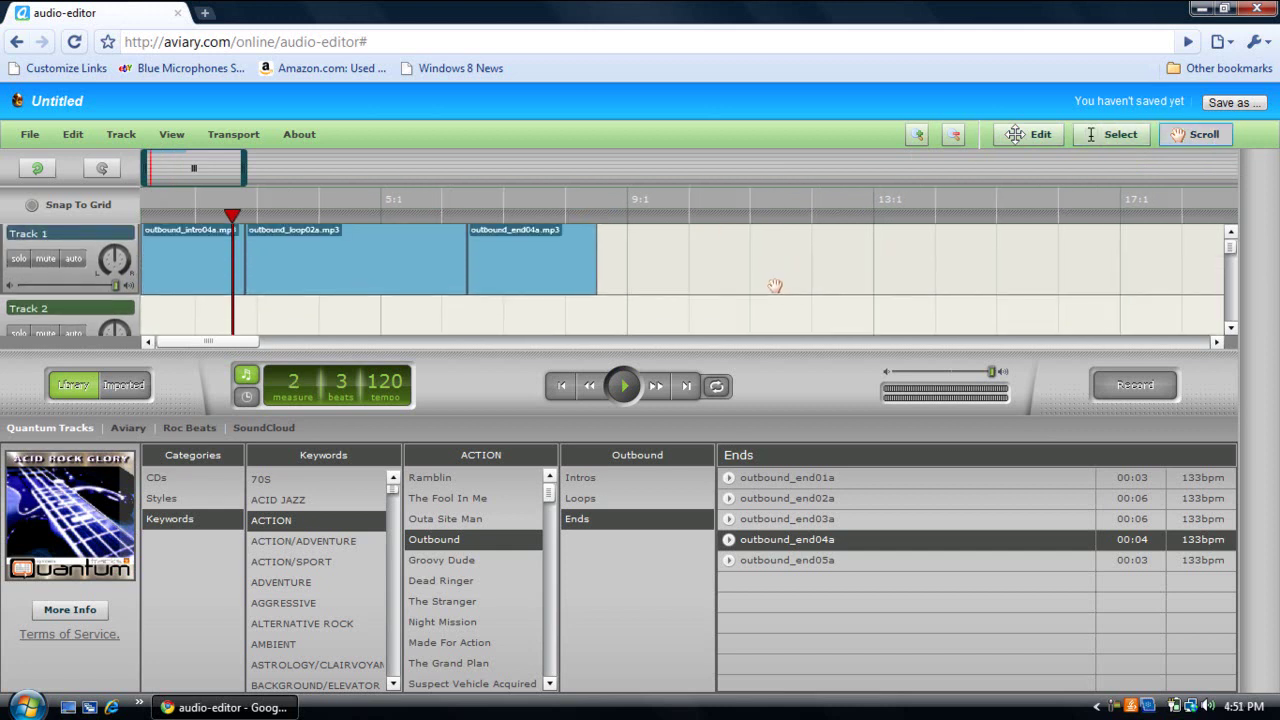
scroll(830, 265, "up", 2)
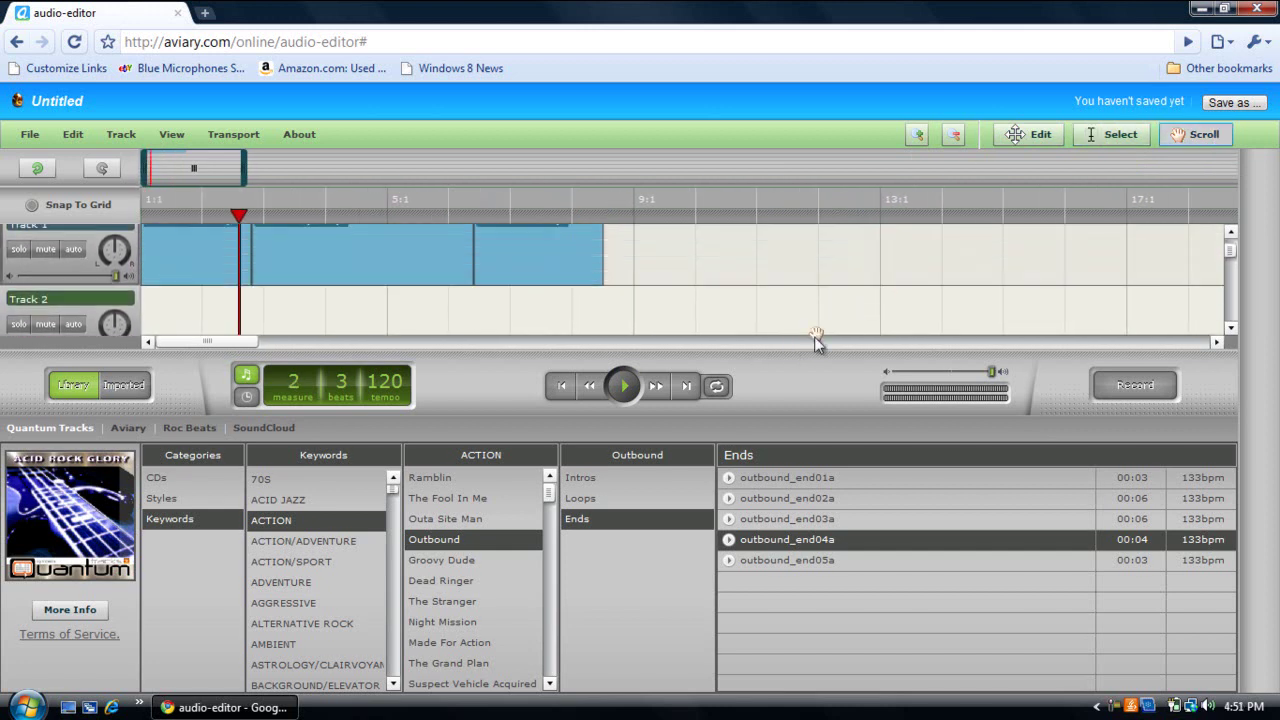
scroll(858, 311, "down", 2)
scroll(714, 317, "up", 2)
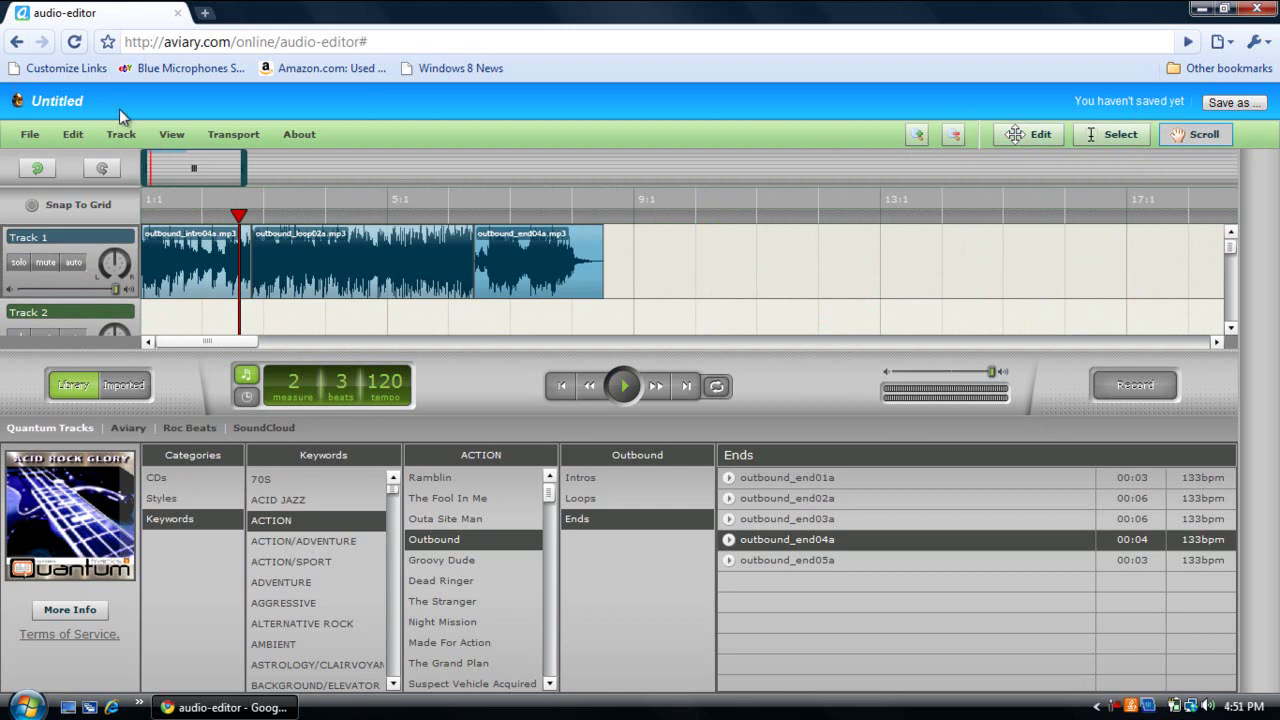
Step: Fill in title 'Subscribe to my channe', a description with the user's Twitter handle, and tags
left_click(1221, 106)
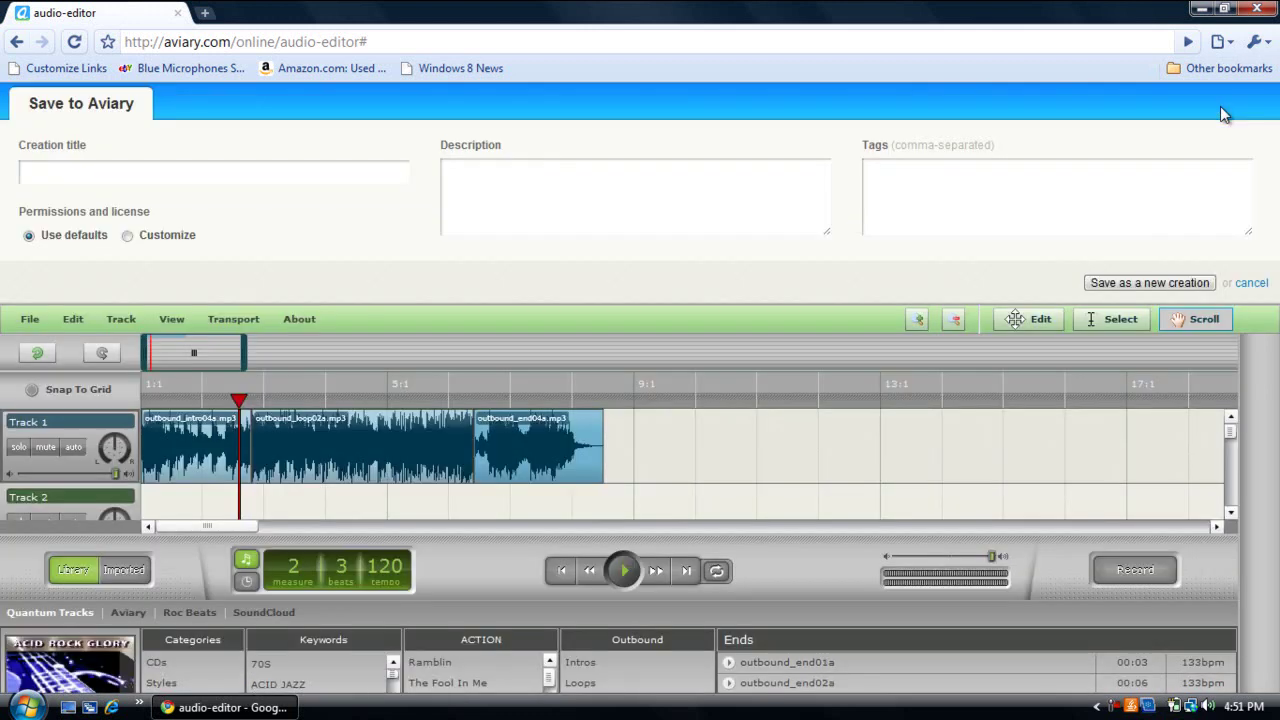
left_click(155, 167)
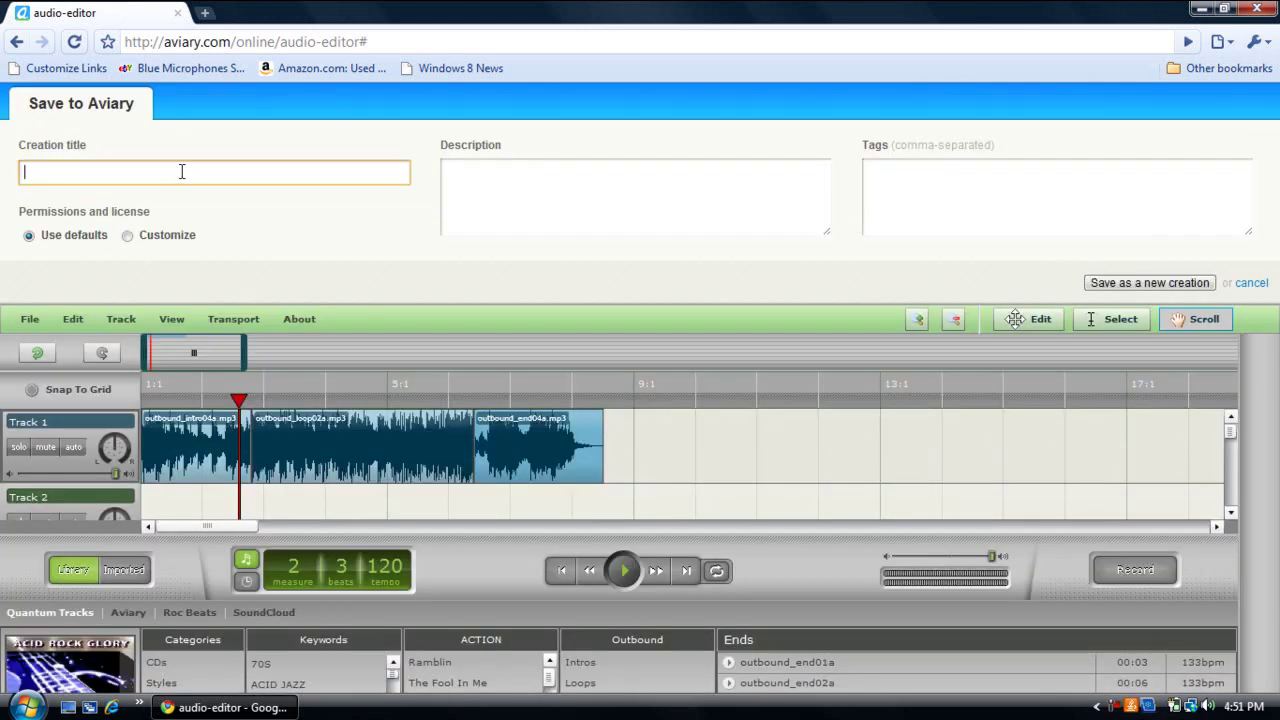
type("Subscribe to my channel")
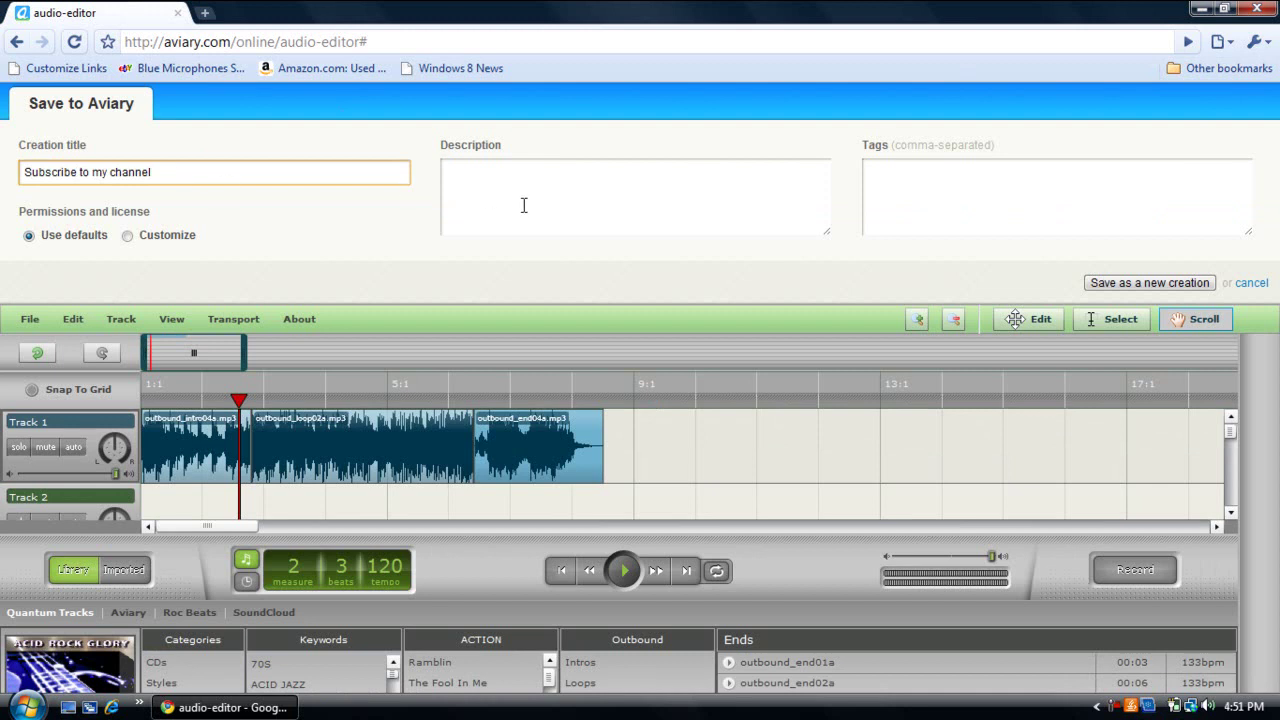
left_click(523, 205)
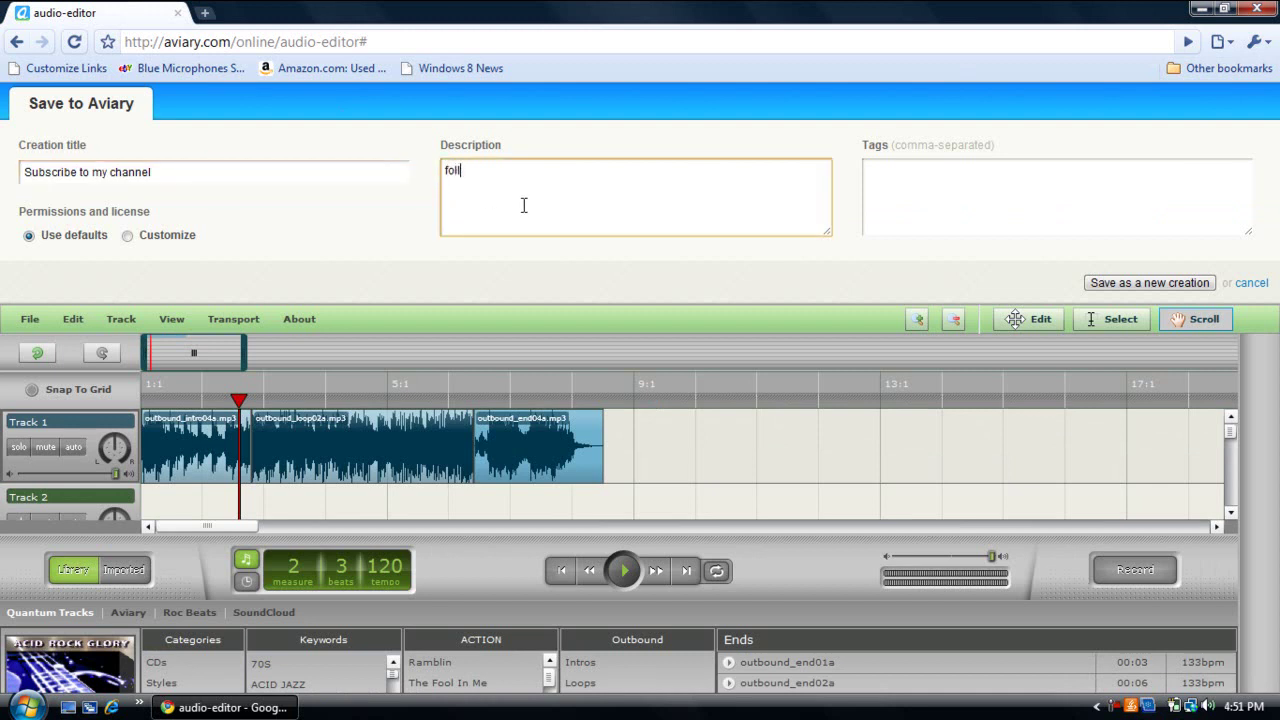
type("follow me on twitter as techstatic101")
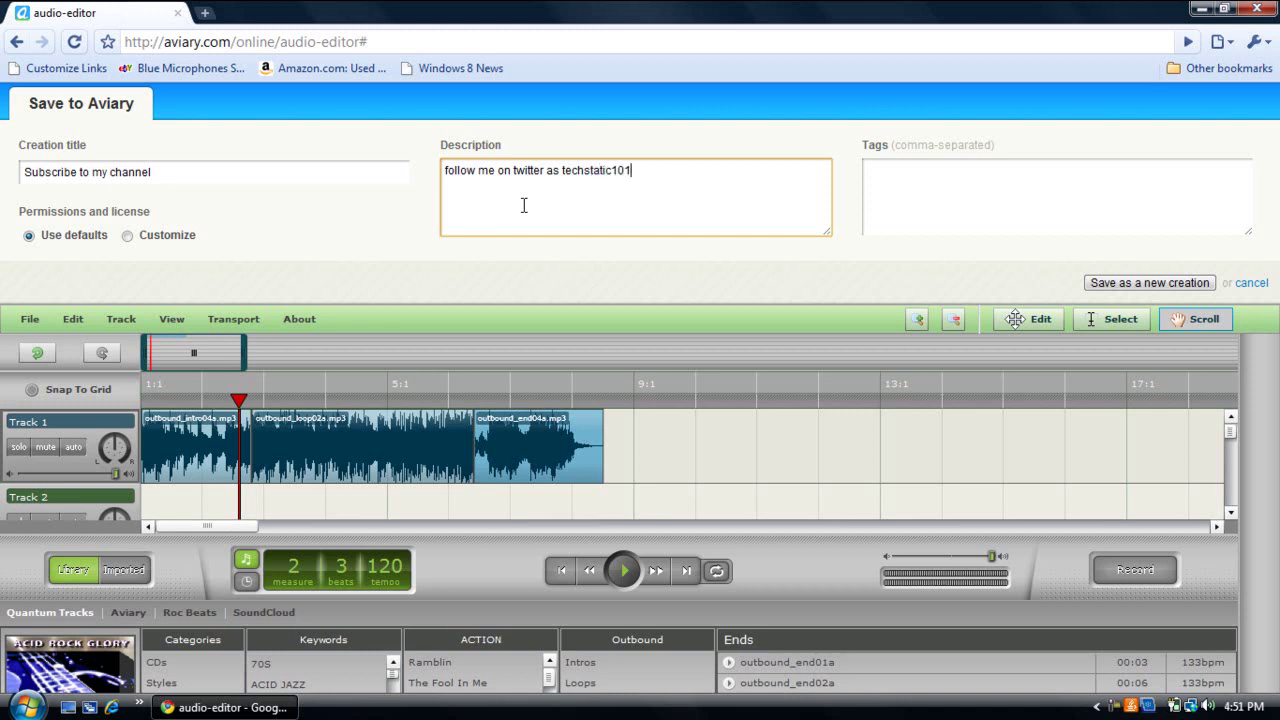
left_click(919, 213)
type("TY")
type("my name is stan")
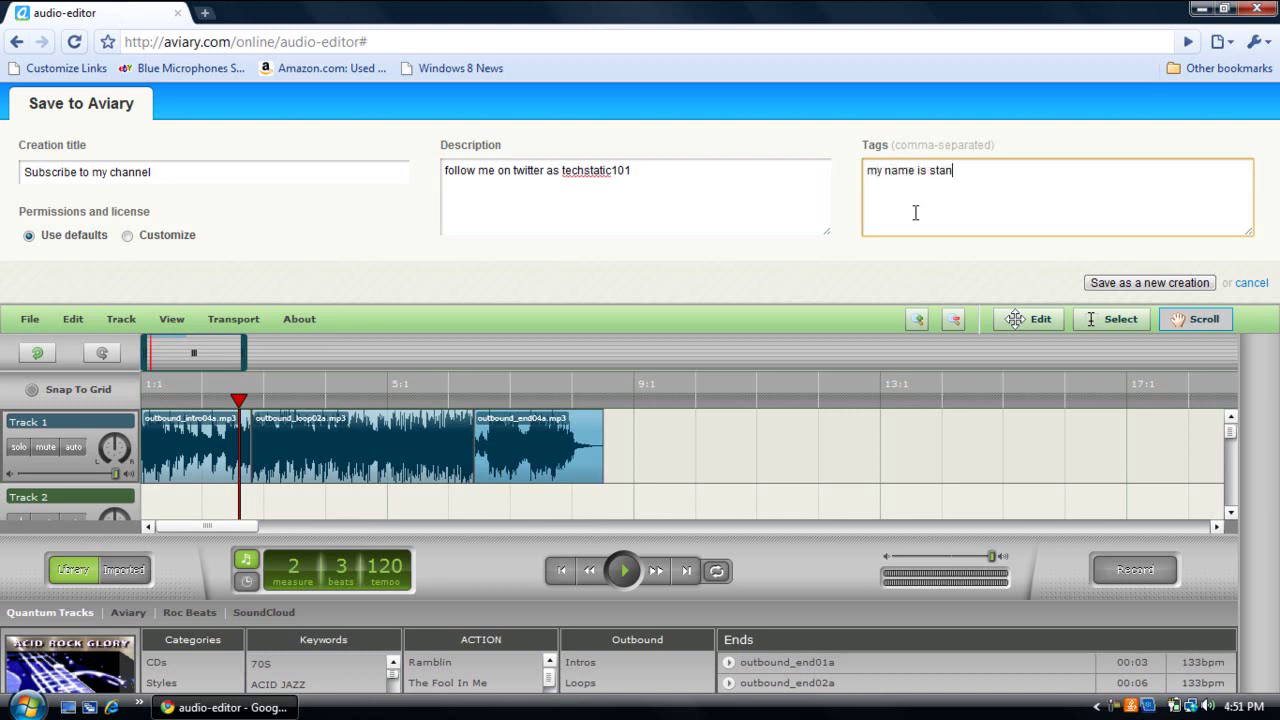
Step: Review the title, description and tags, then save as a new creation
left_click(243, 175)
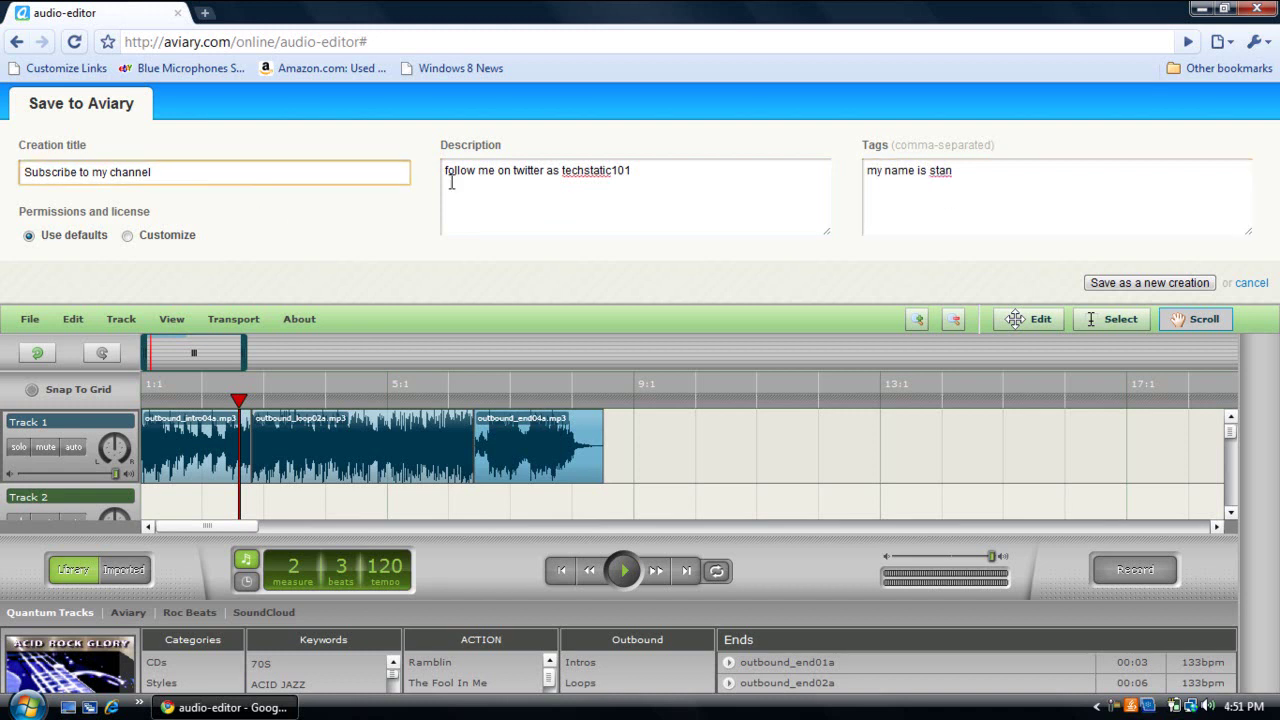
left_click(690, 188)
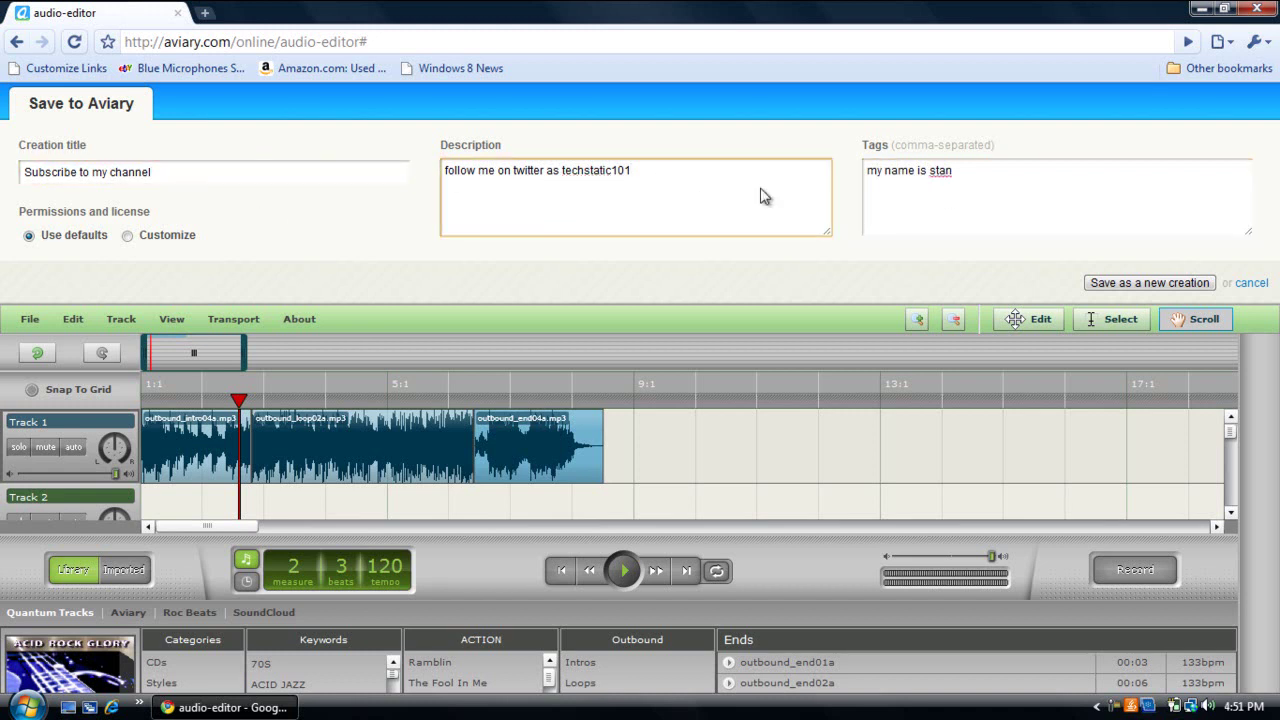
left_click(1060, 207)
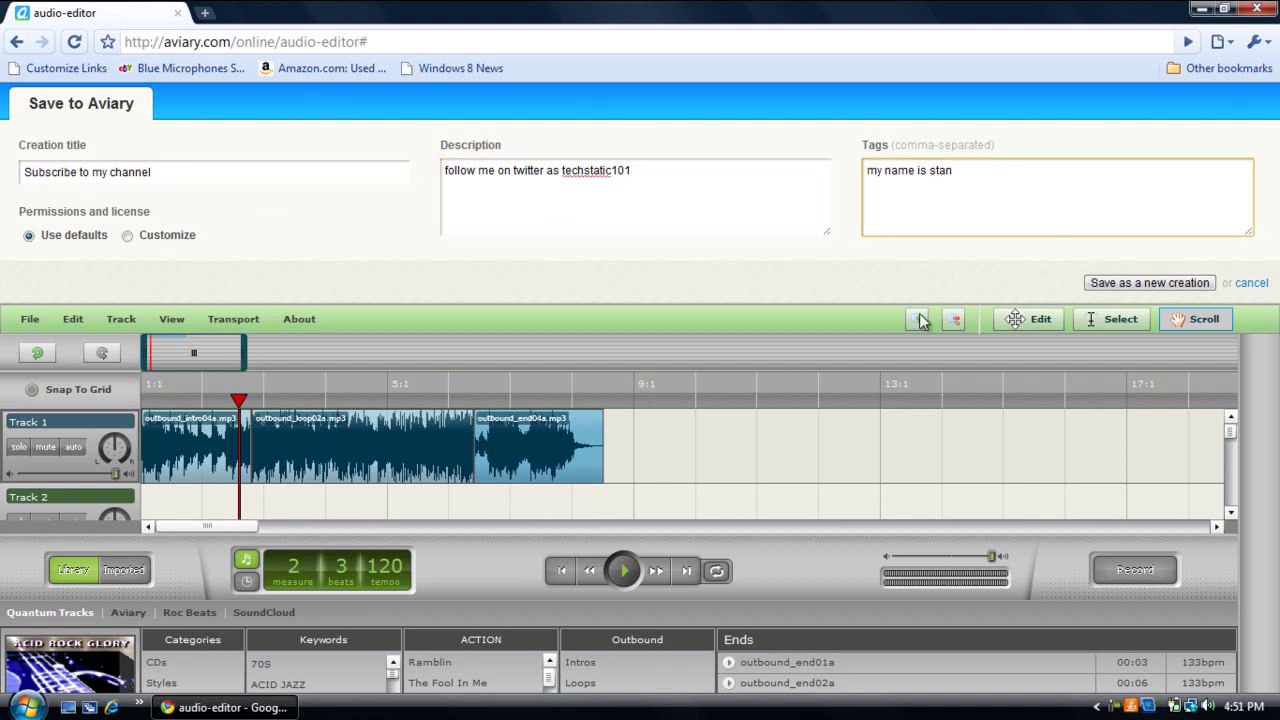
left_click(1157, 284)
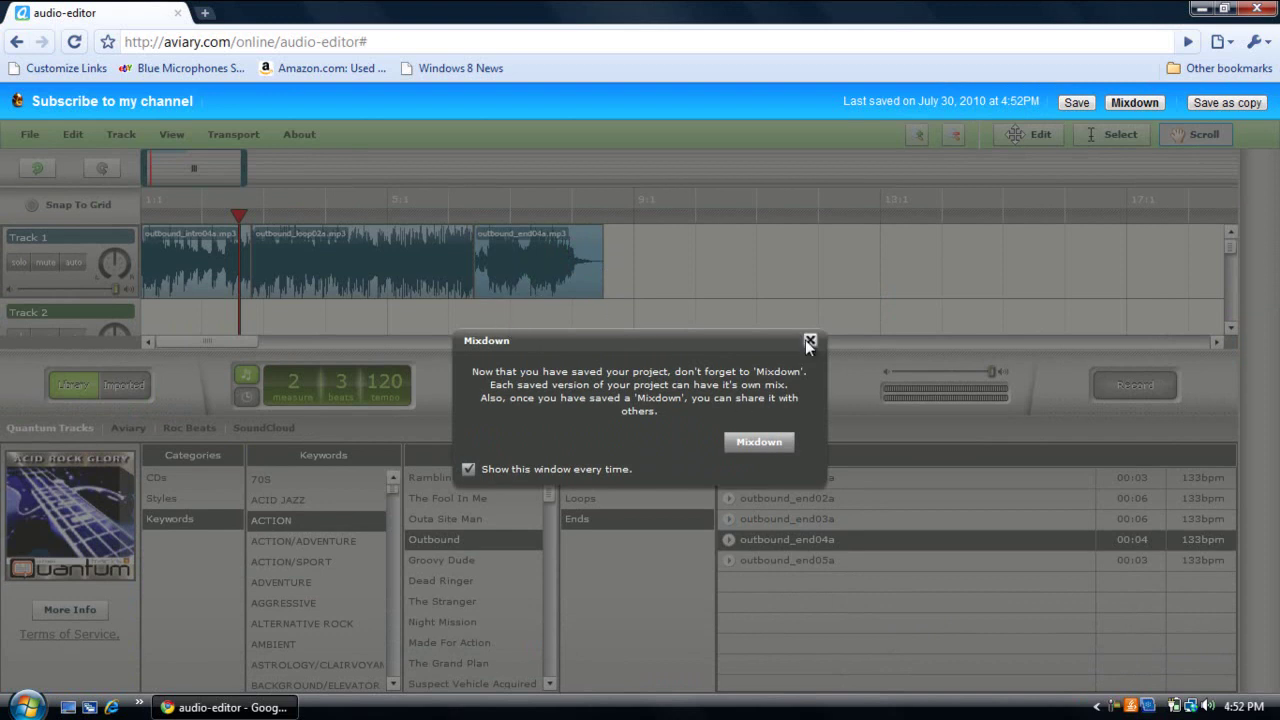
Step: Dismiss the Mixdown reminder and start saving a copy of the project
left_click(810, 342)
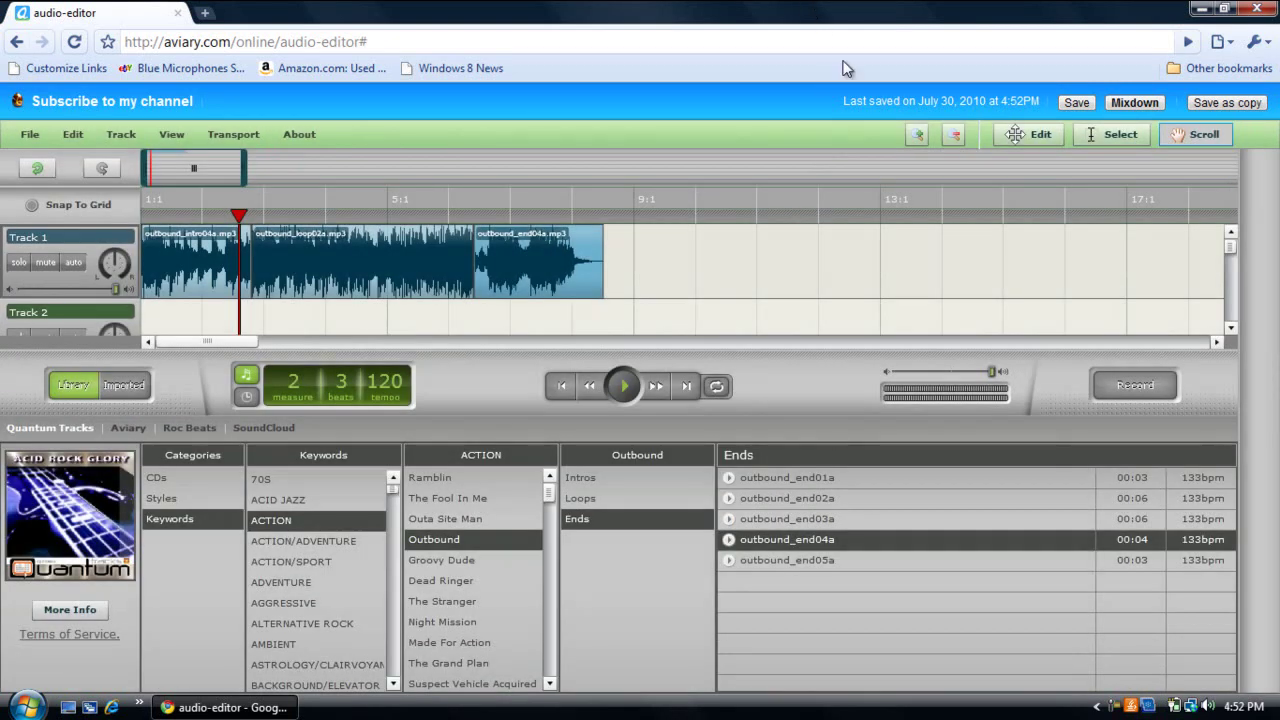
left_click(1226, 104)
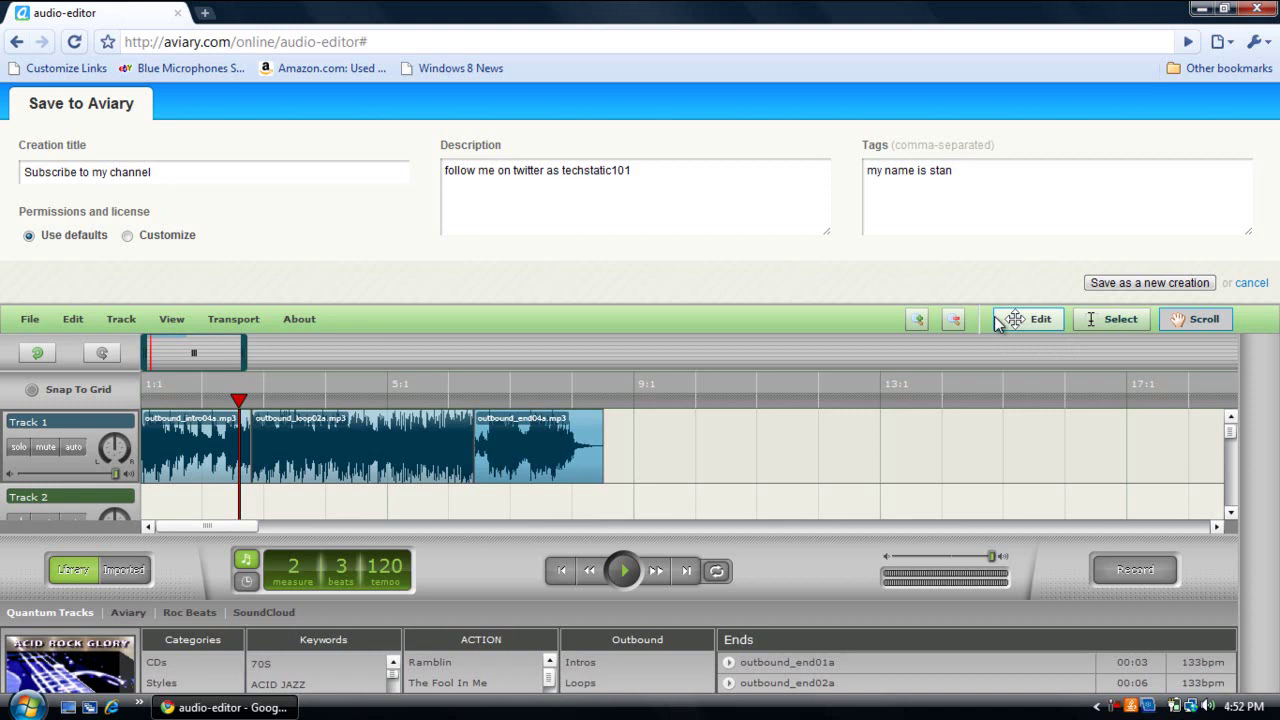
Step: Cancel the copy save and start mixing the project down to one file
left_click(1262, 286)
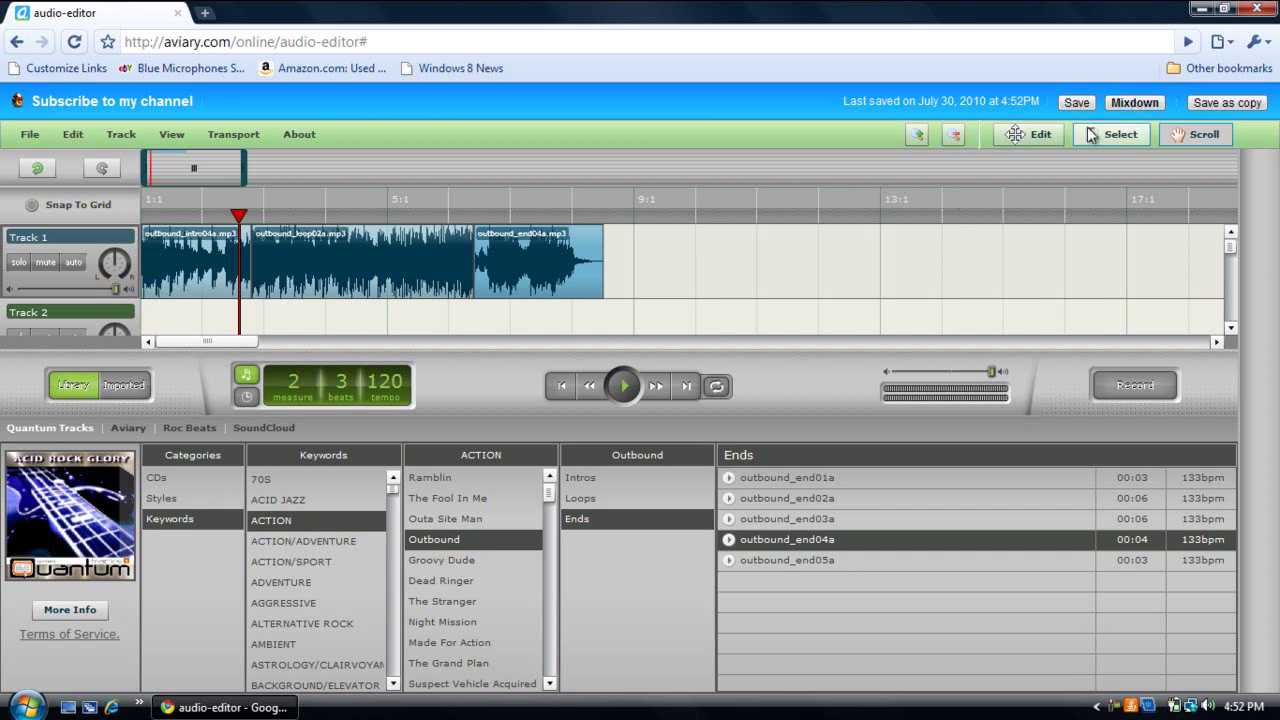
left_click(1120, 103)
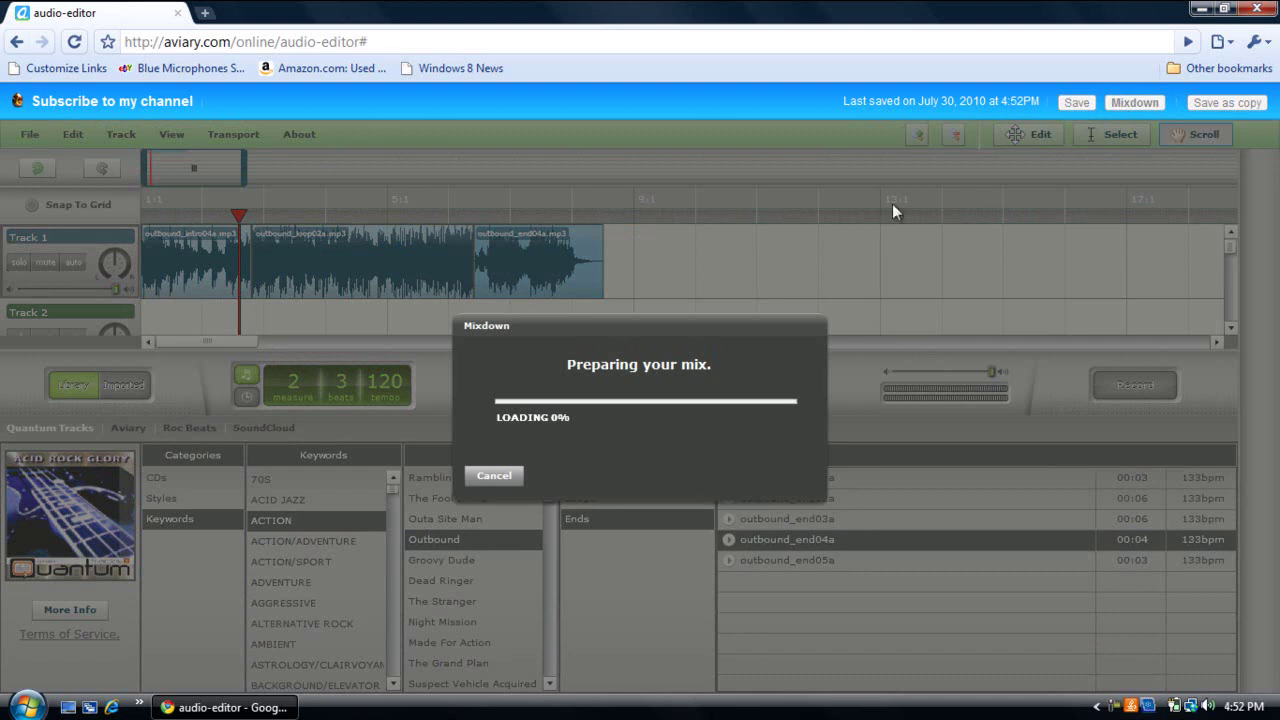
left_click_drag(574, 373, 722, 368)
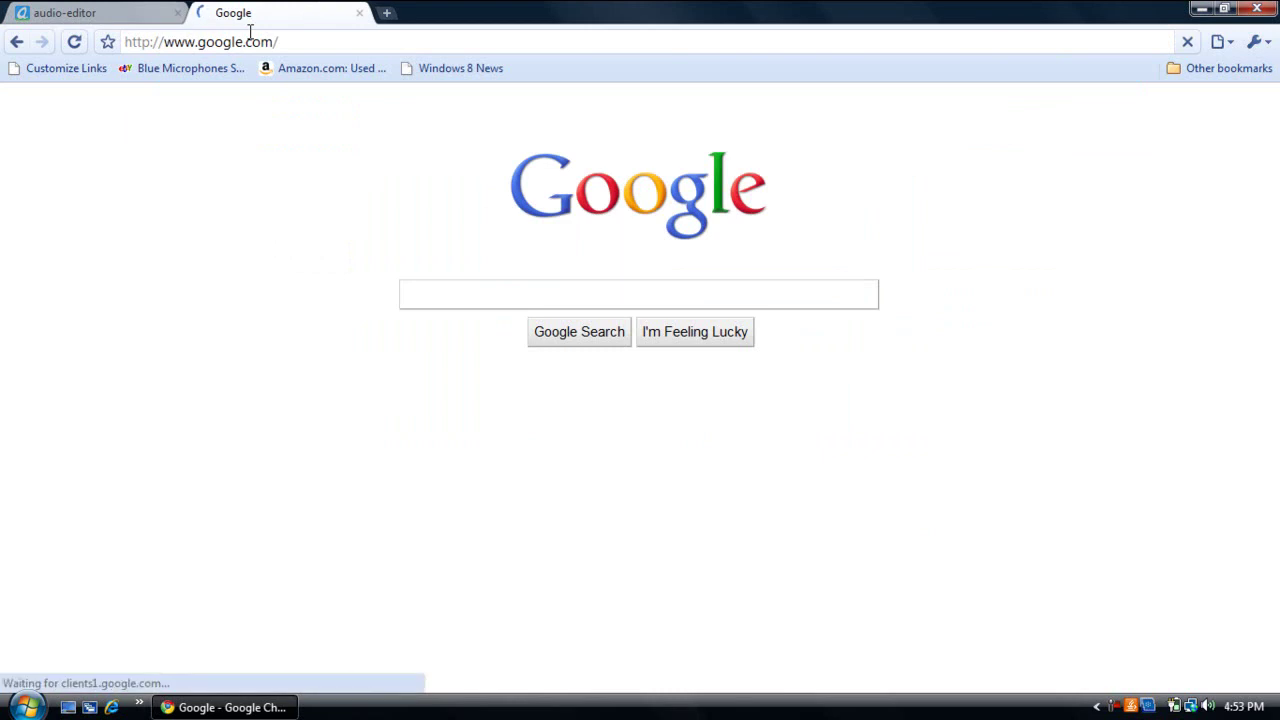
Step: Search Google Images for 'aviary music editor', then close that tab
type("avia")
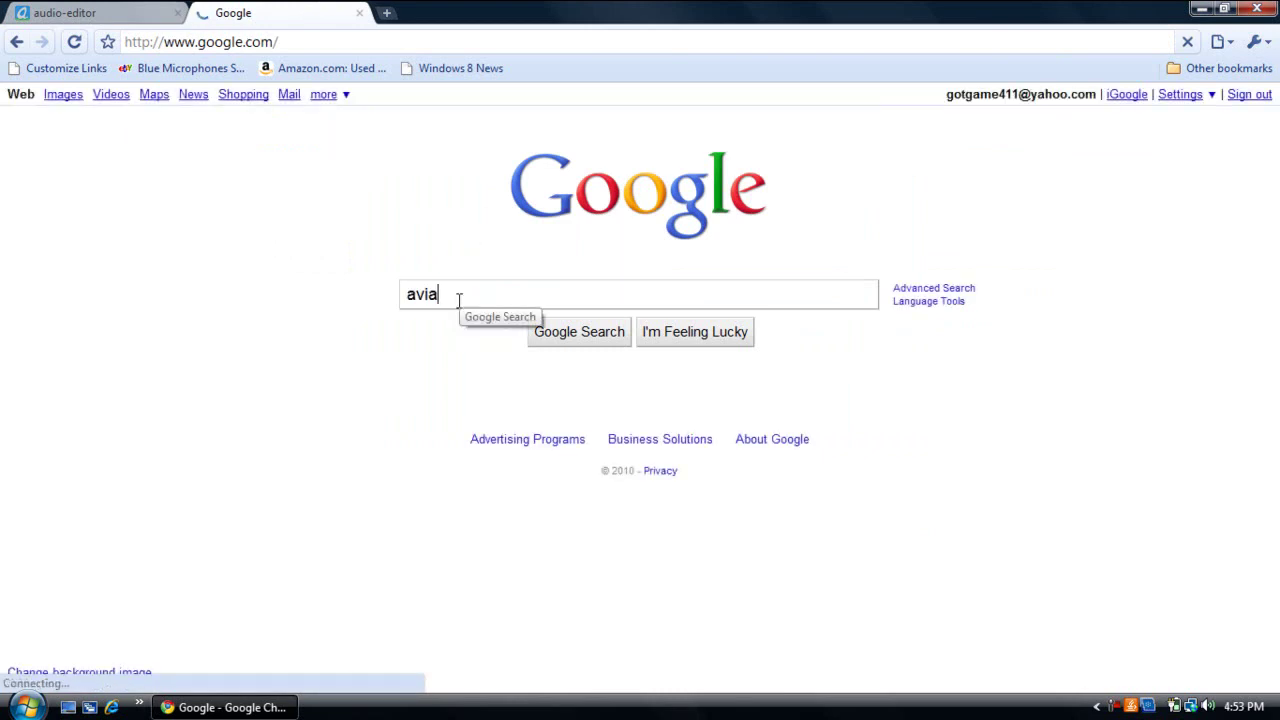
type("ry ")
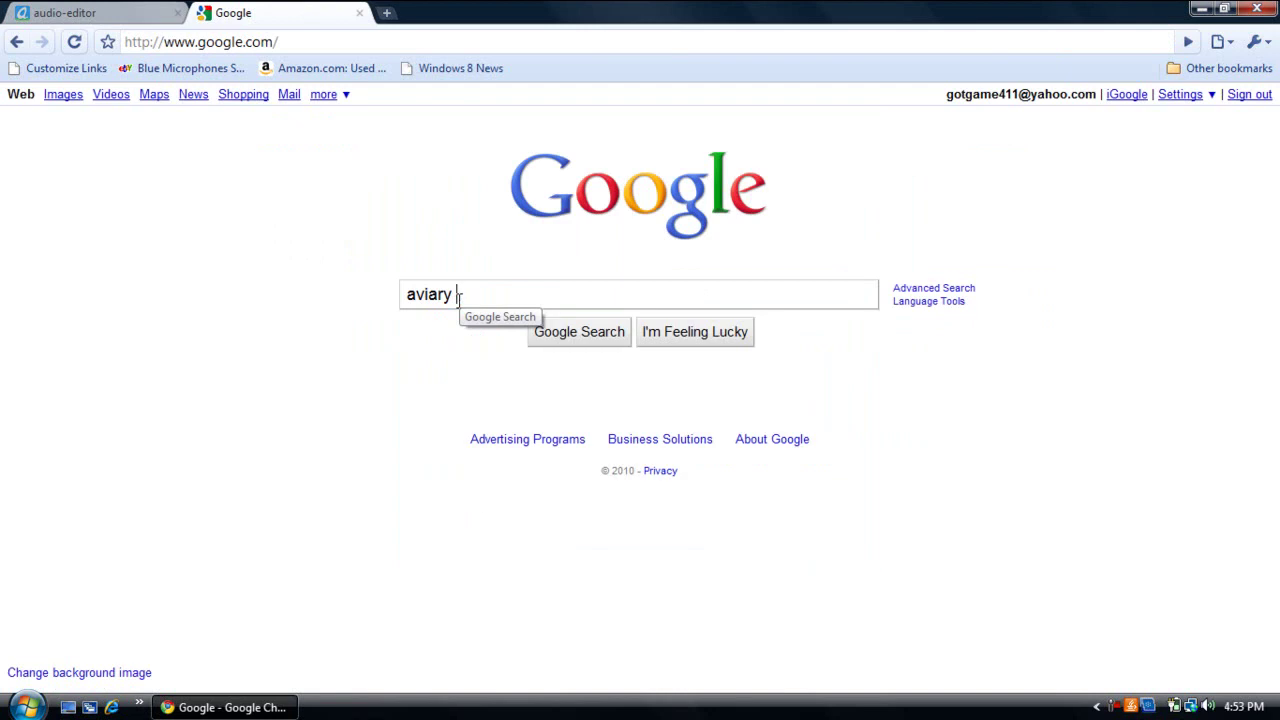
type("music editor")
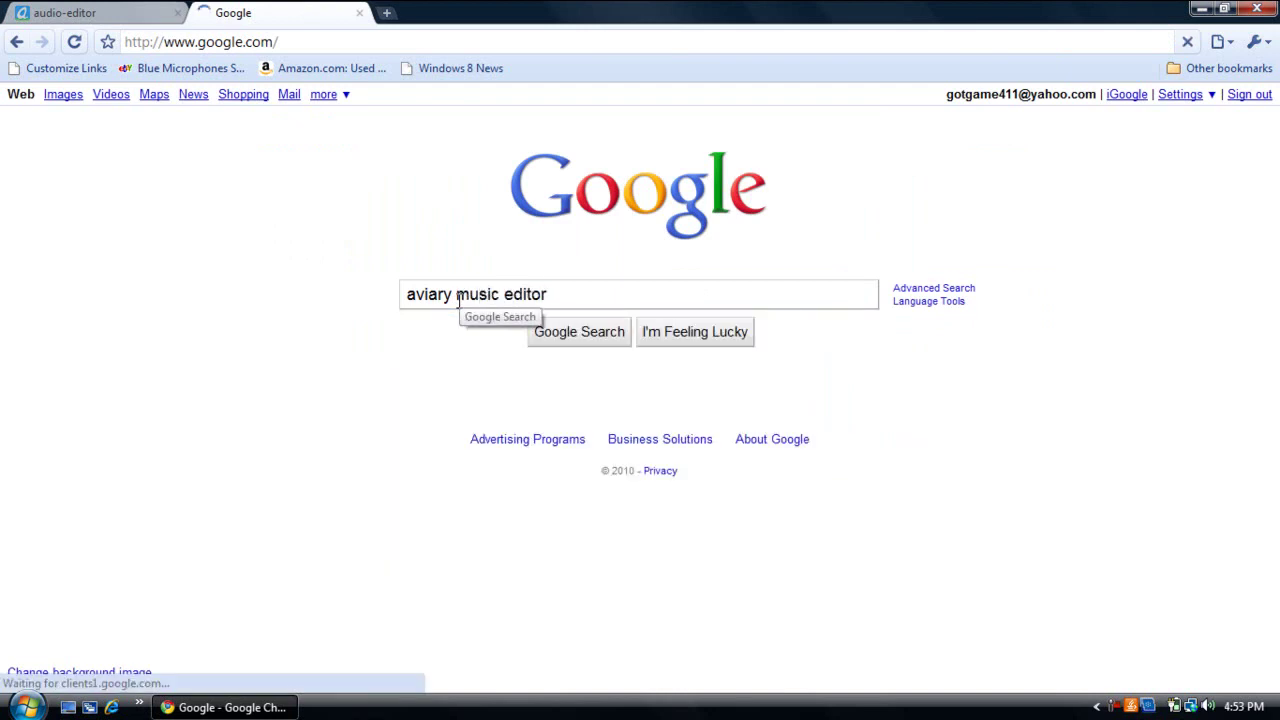
key("Return")
left_click(62, 95)
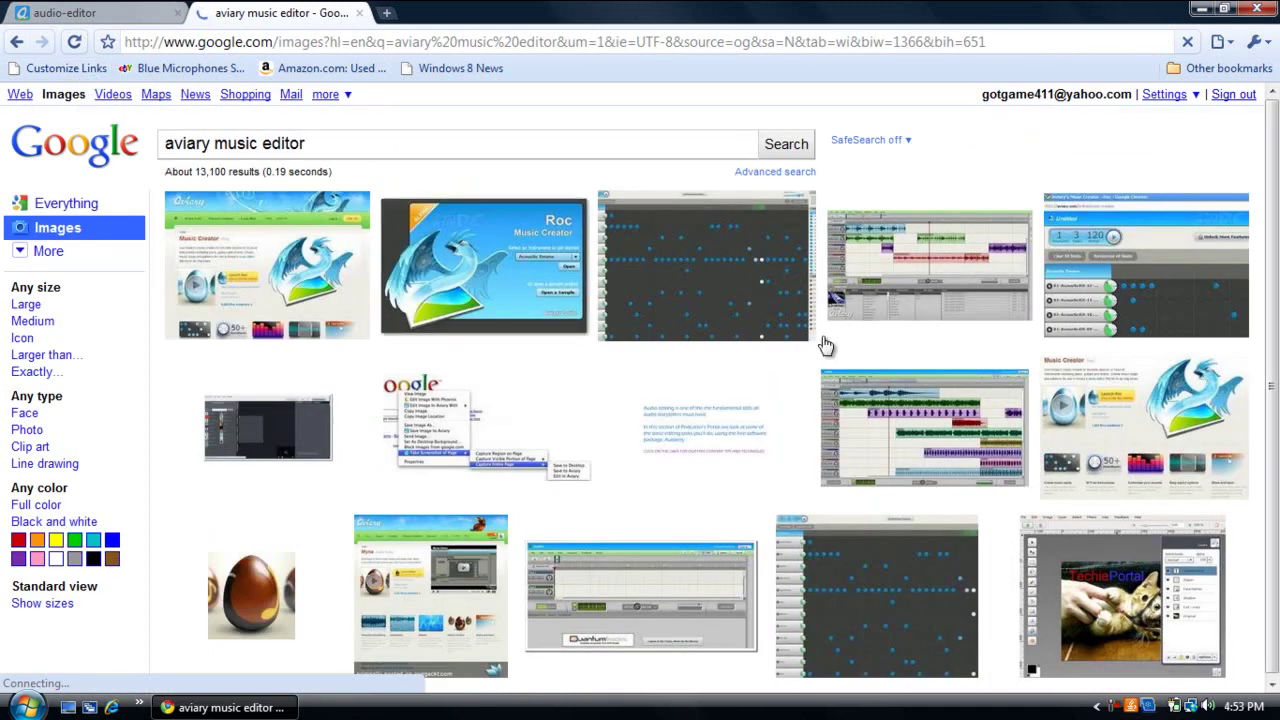
mouse_move(700, 295)
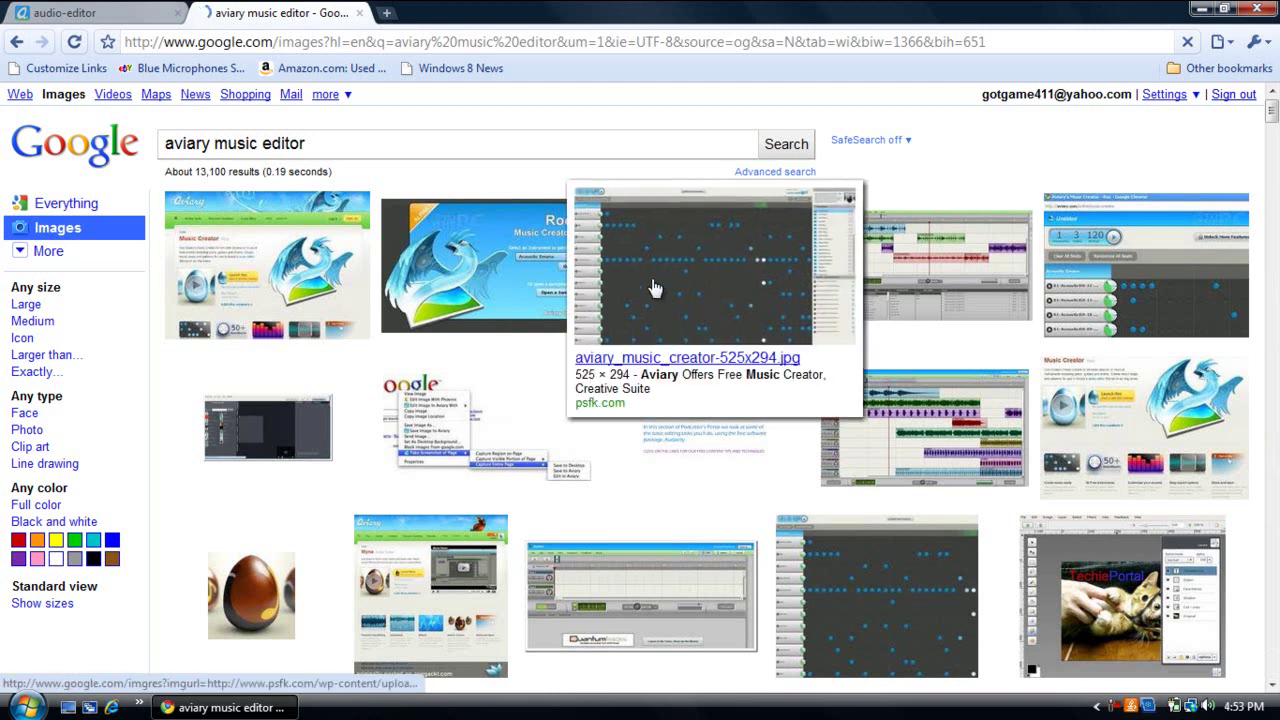
left_click(359, 13)
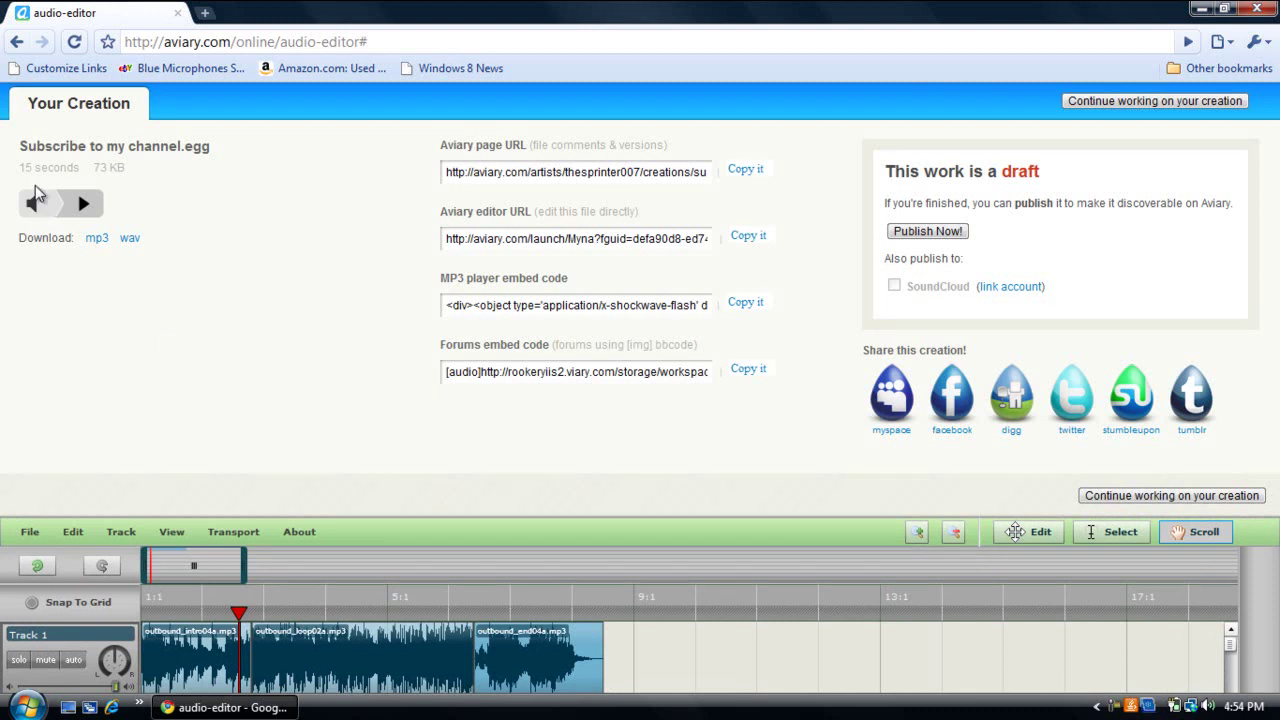
Step: Play and pause the 15-second mix preview, then request the MP3 download
left_click_drag(28, 165, 118, 168)
left_click(128, 178)
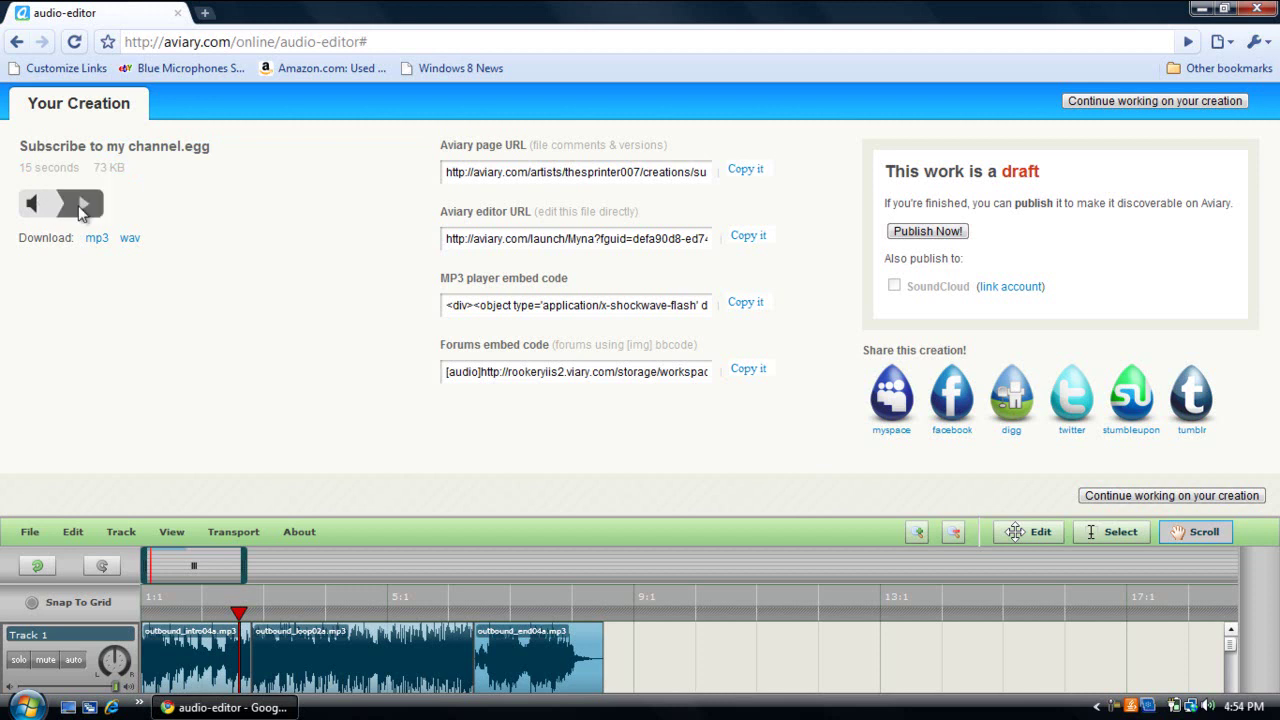
left_click(82, 207)
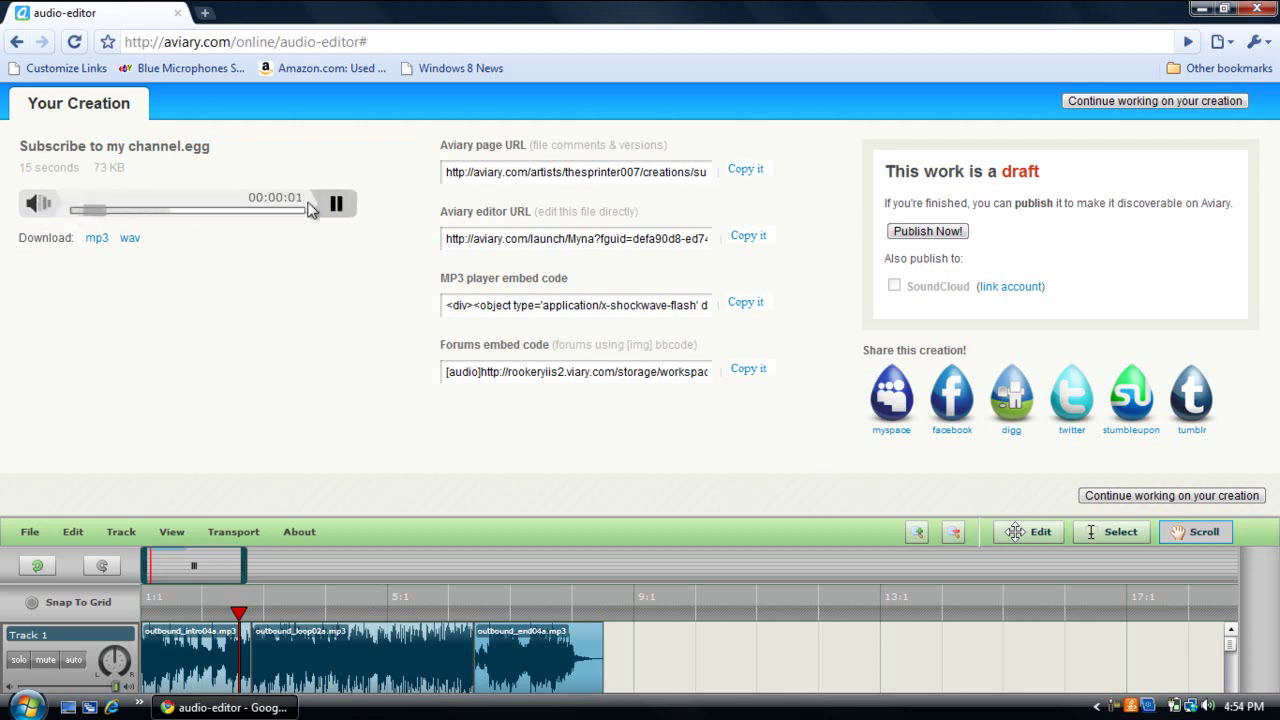
left_click(336, 205)
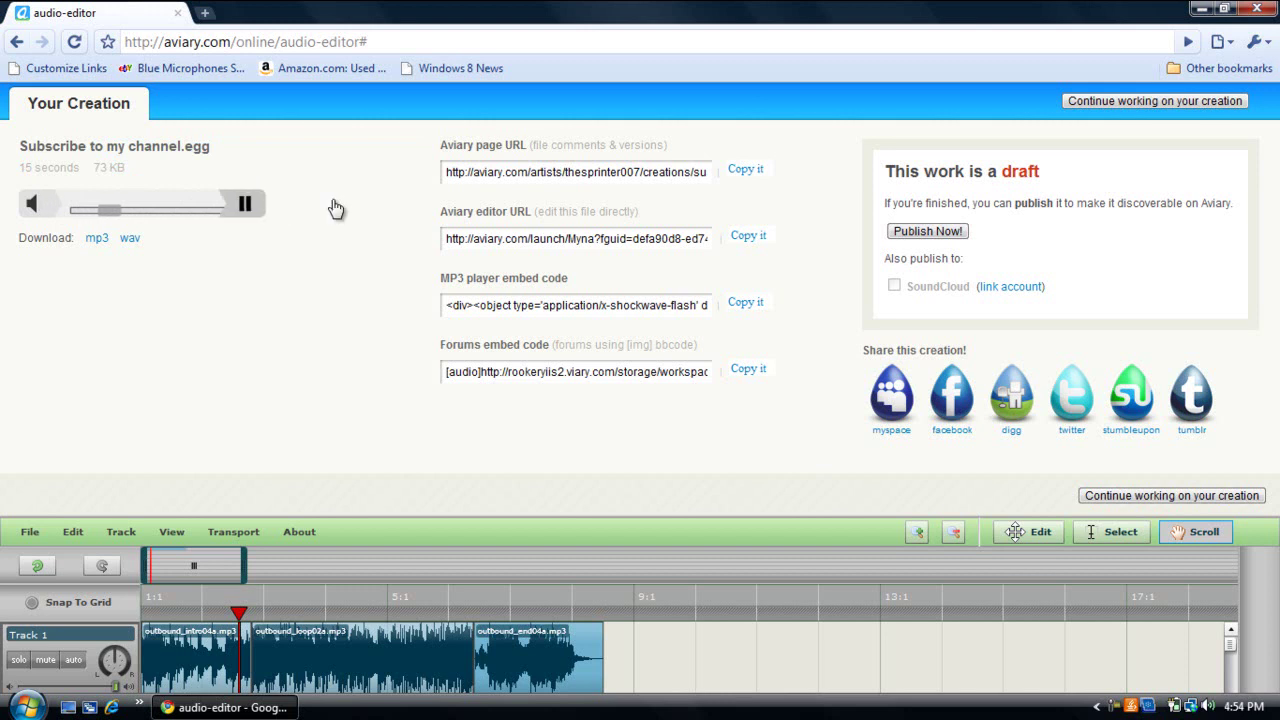
left_click(95, 240)
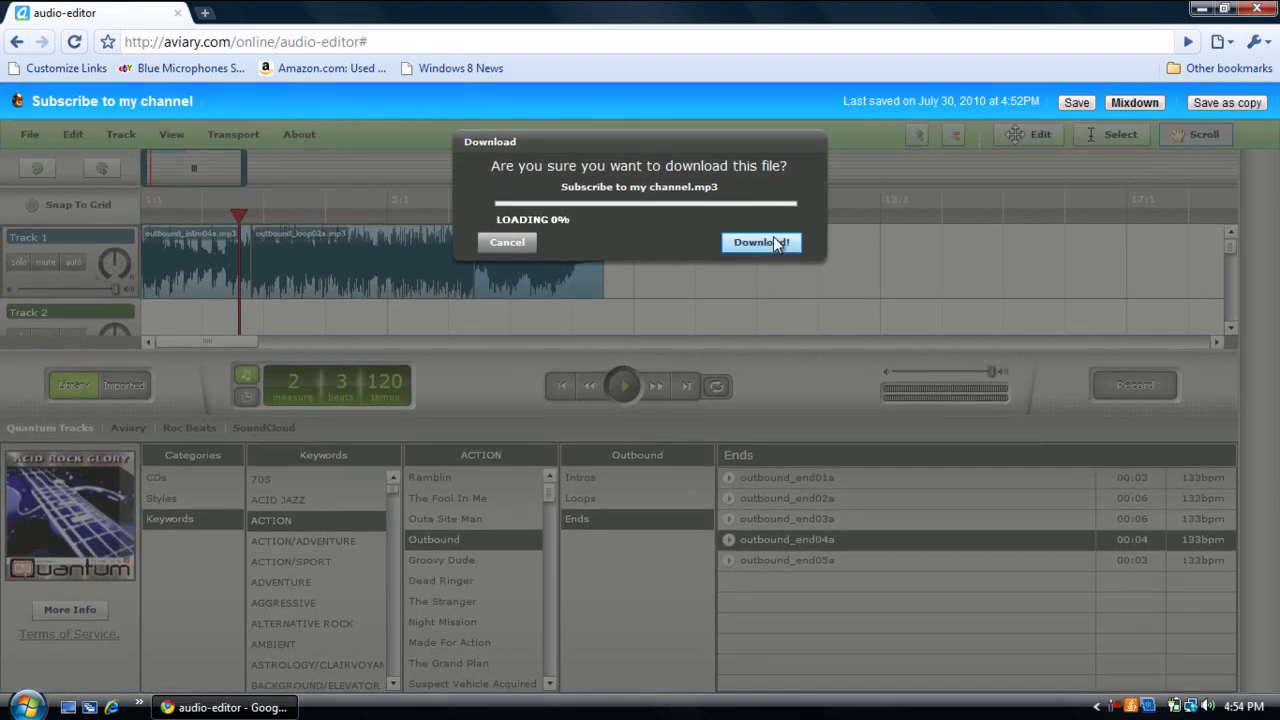
Step: Confirm the download and save 'Subscribe to my channel.mp3' into Downloads
left_click(735, 242)
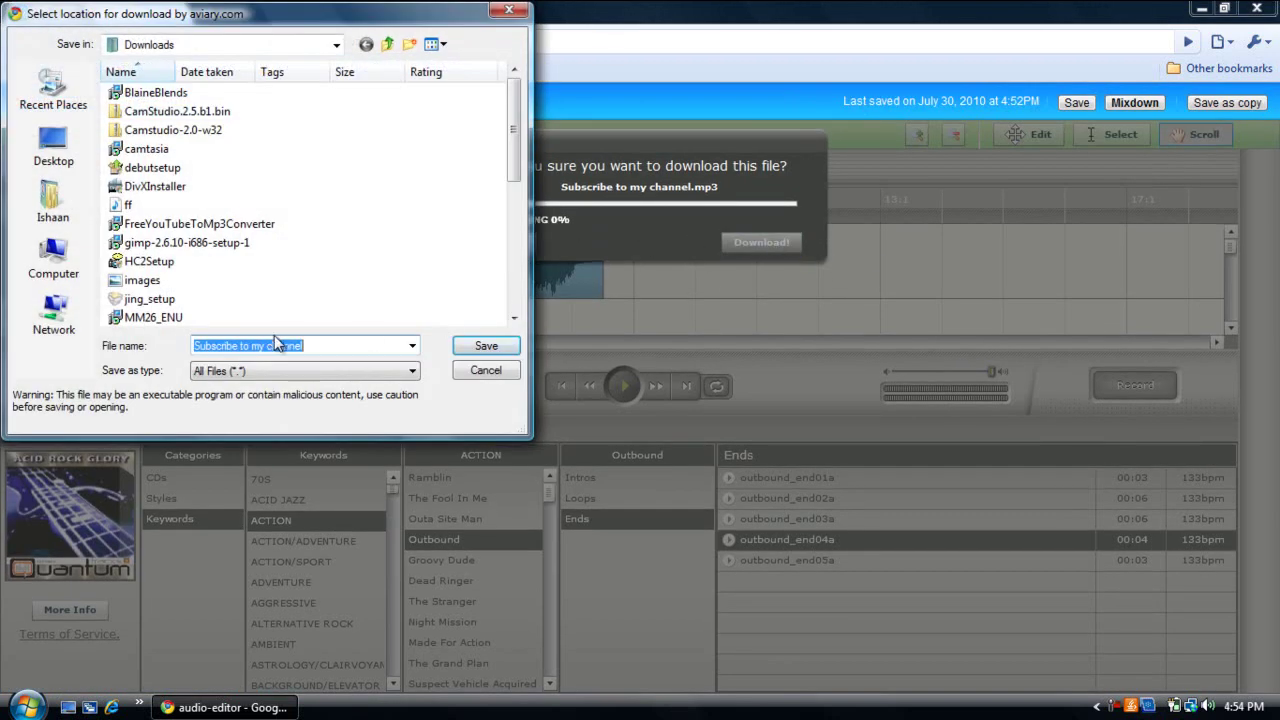
left_click(487, 347)
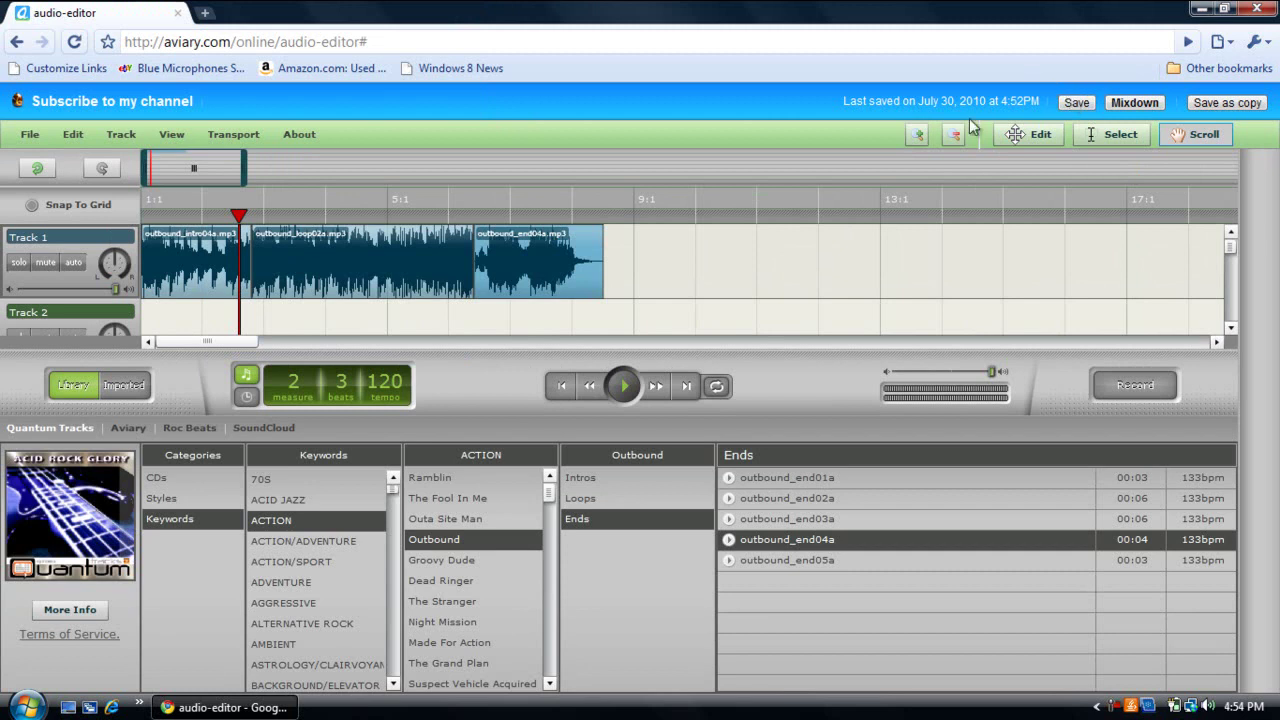
Step: Browse the File, Edit, Track, View, Transport and About menus, then set the playhead to measure 5, beat 4
left_click(26, 140)
left_click(72, 137)
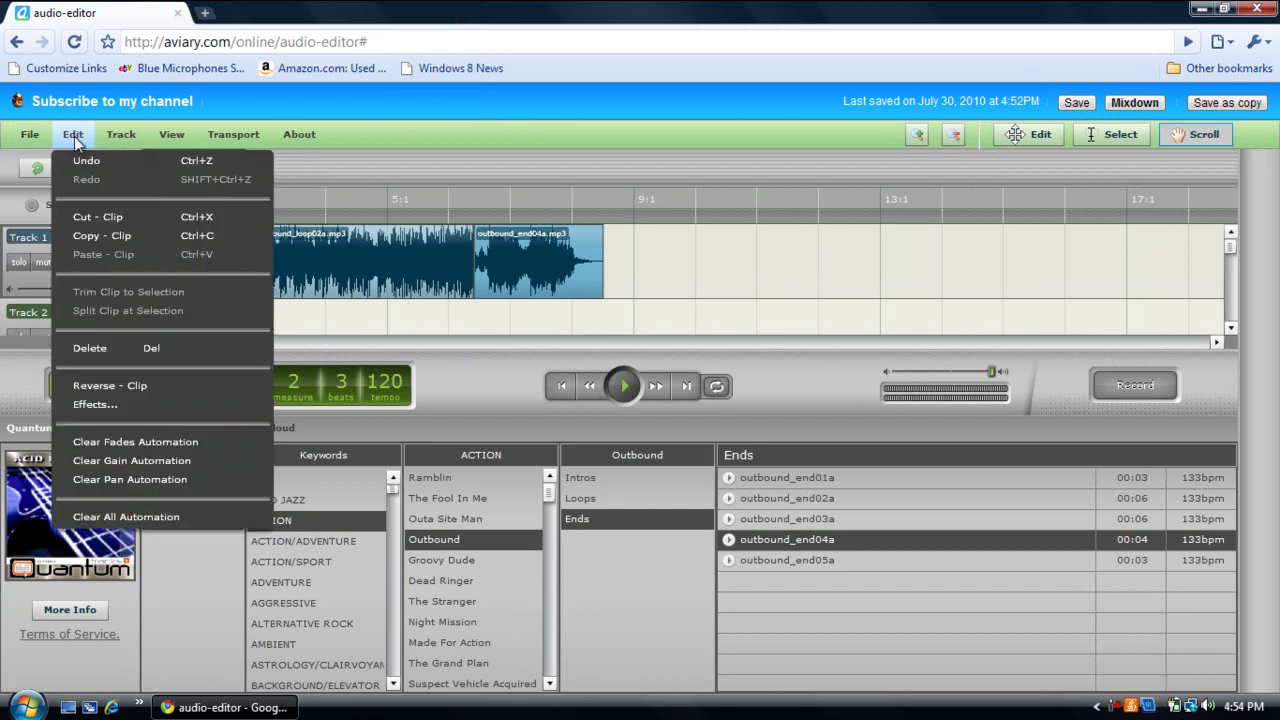
left_click(121, 137)
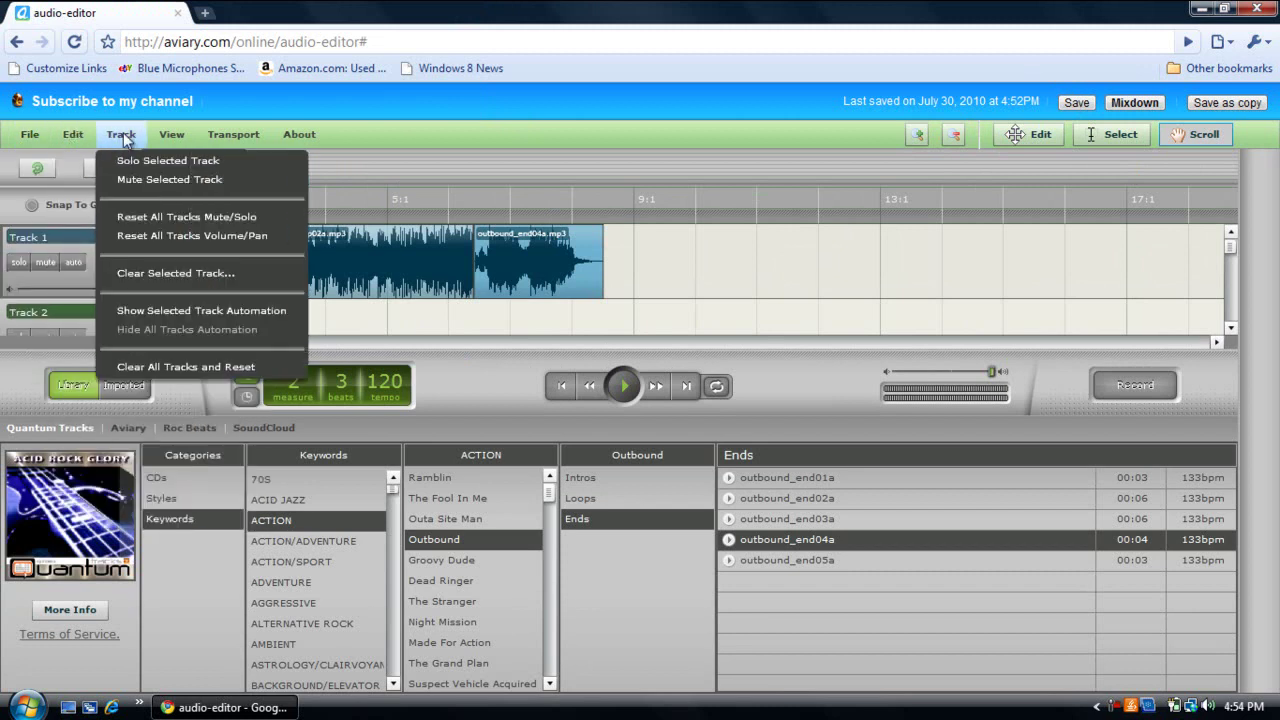
left_click(176, 136)
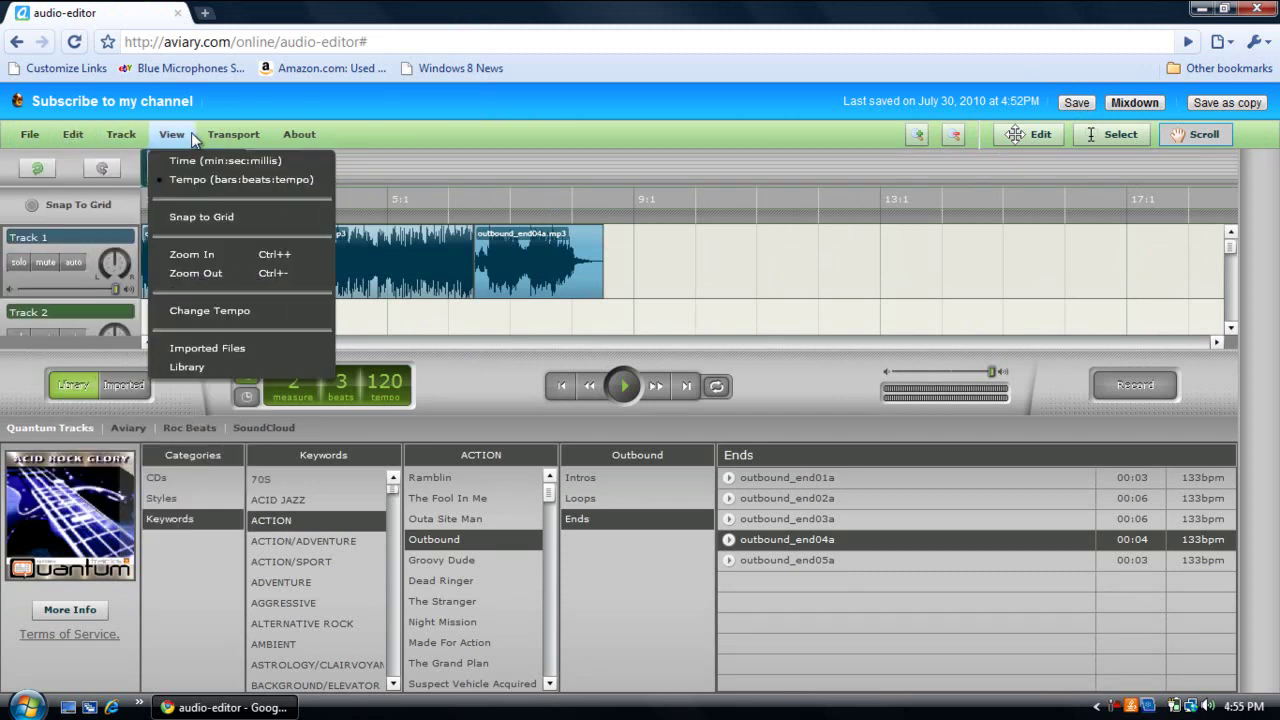
left_click(233, 135)
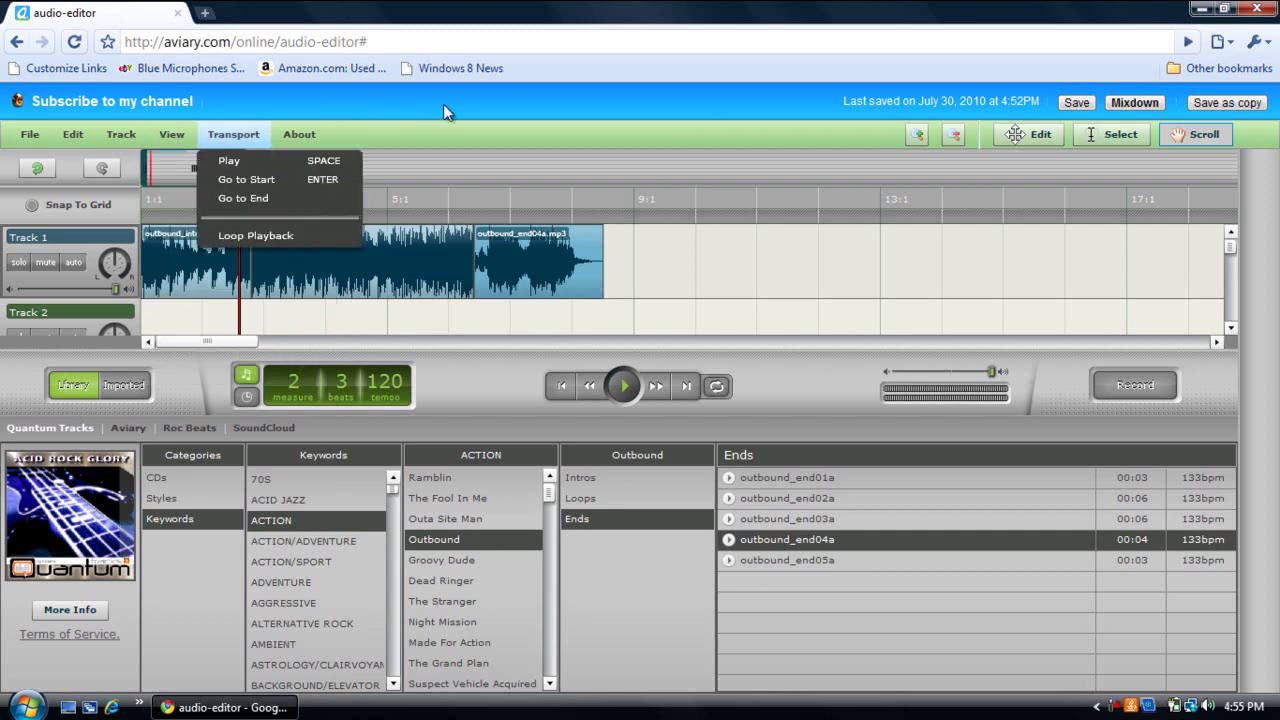
left_click(284, 137)
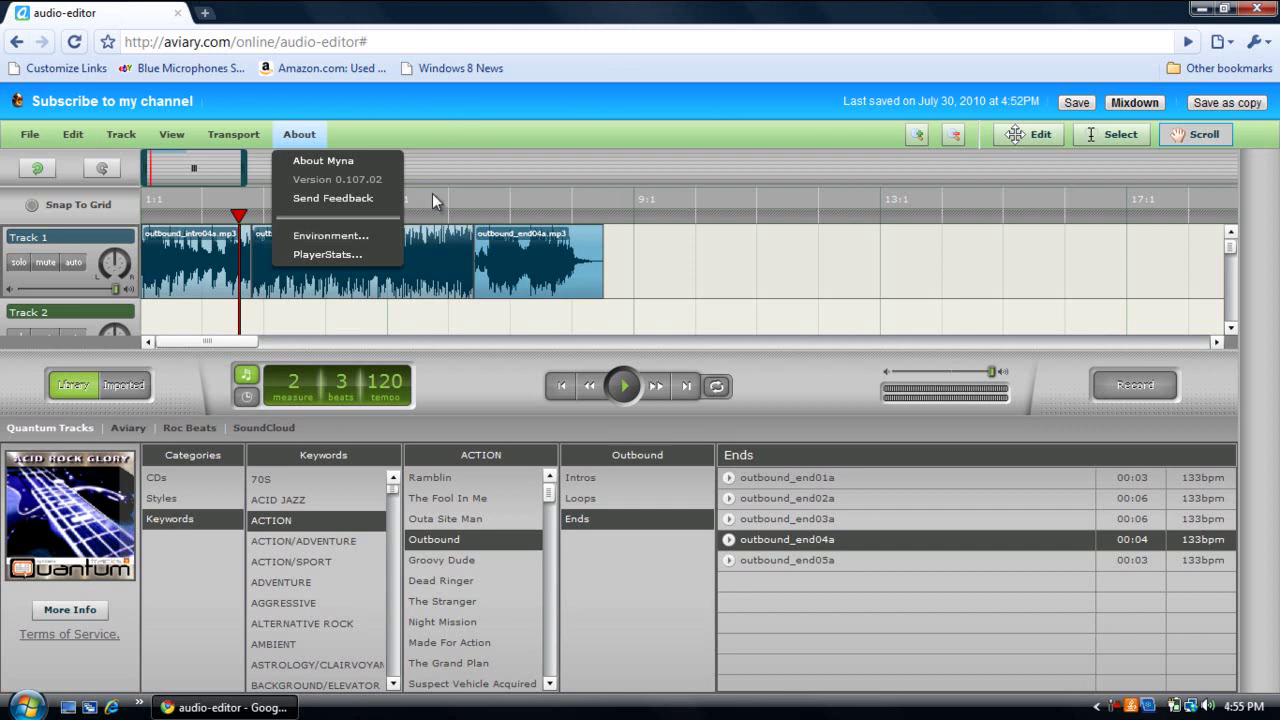
left_click(446, 200)
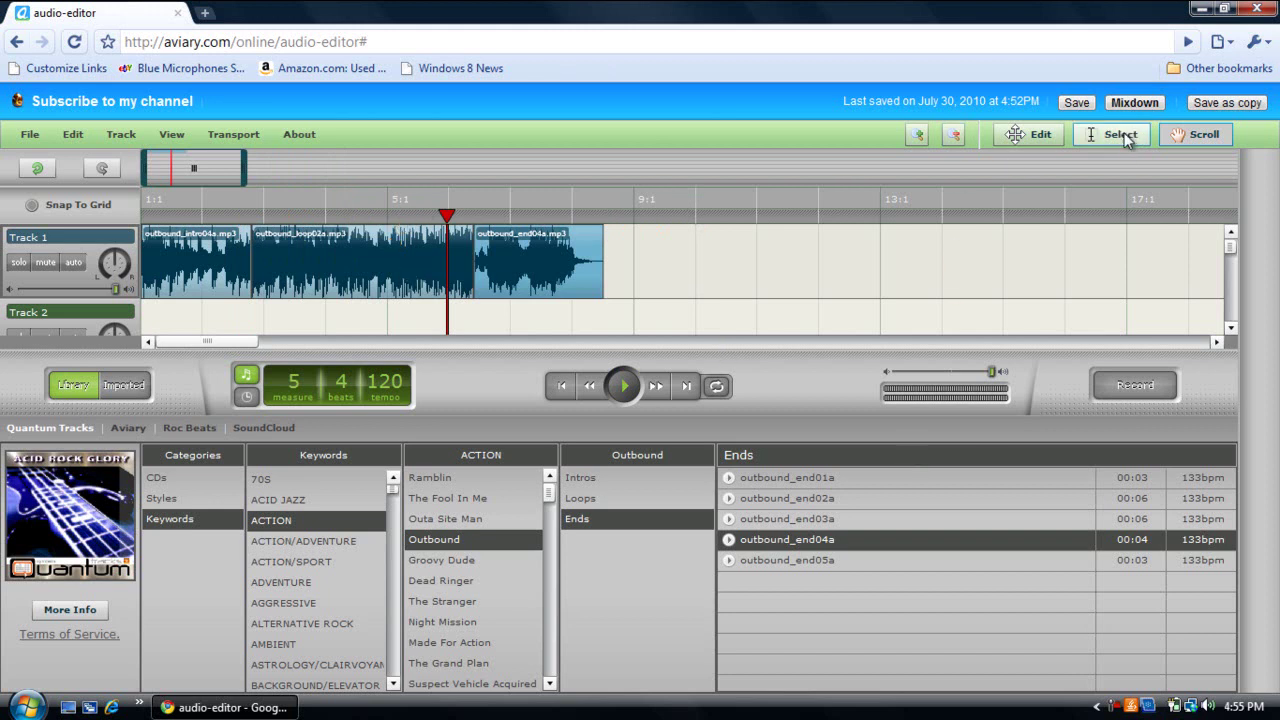
Step: Close the browser window and choose 'Leave this Page' despite unsaved work
left_click(1248, 10)
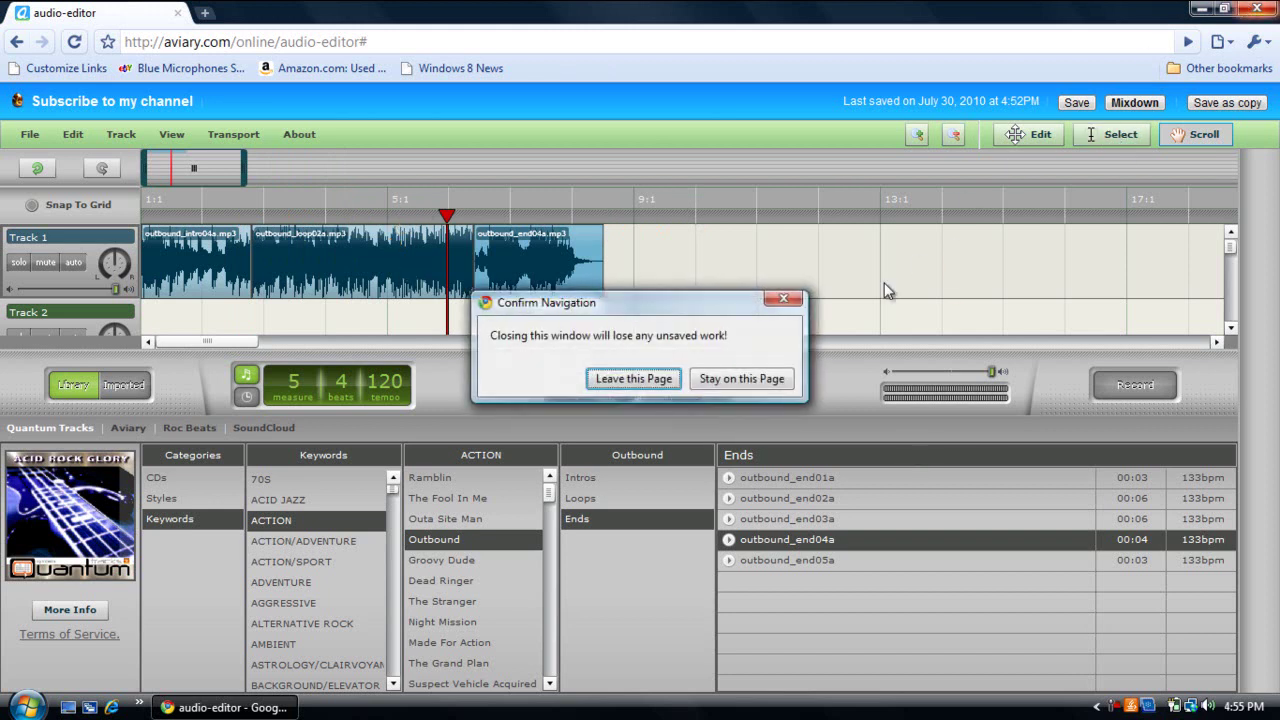
left_click(634, 379)
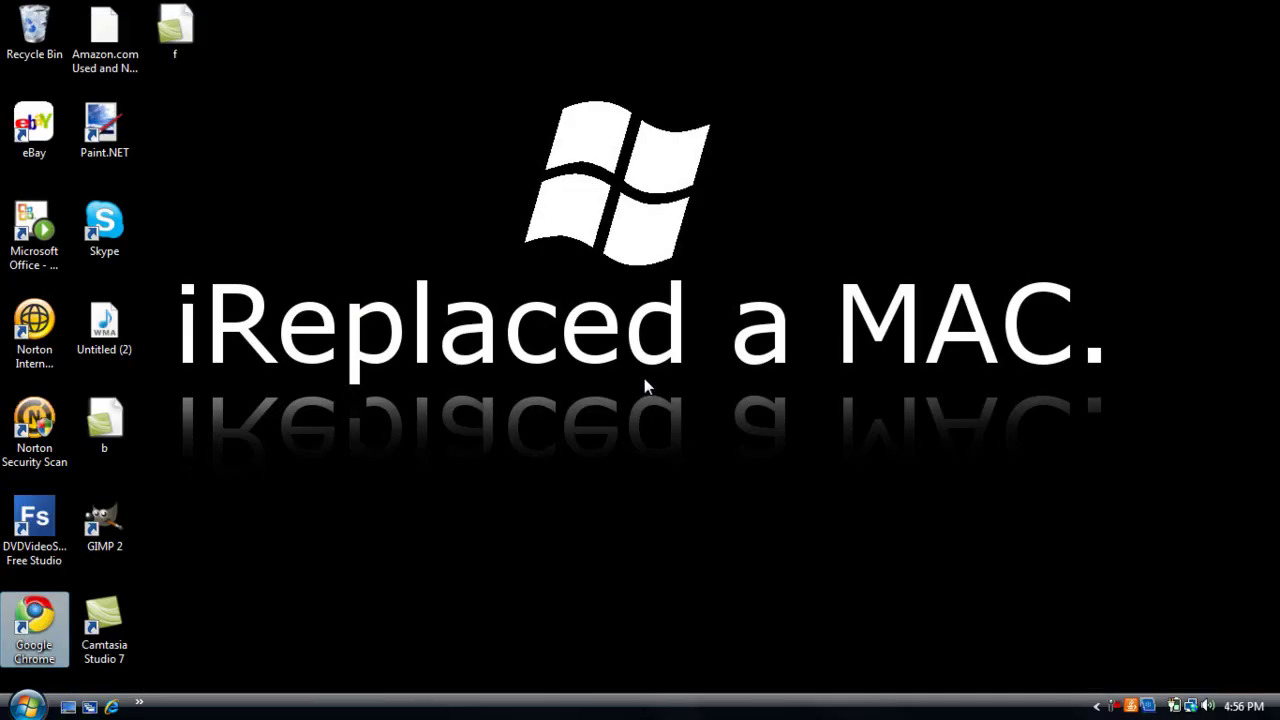